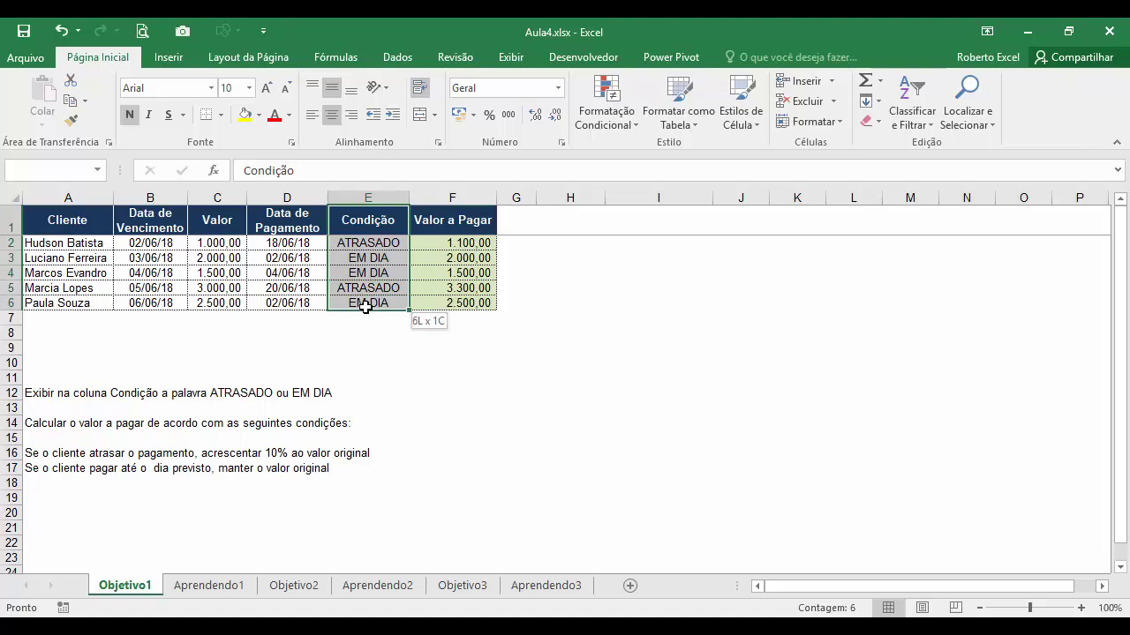
- Examine the Objetivo1 example table, comparing due dates, payment dates and original values with the Condição and Valor a Pagar columns
drag(365, 306, 365, 304)
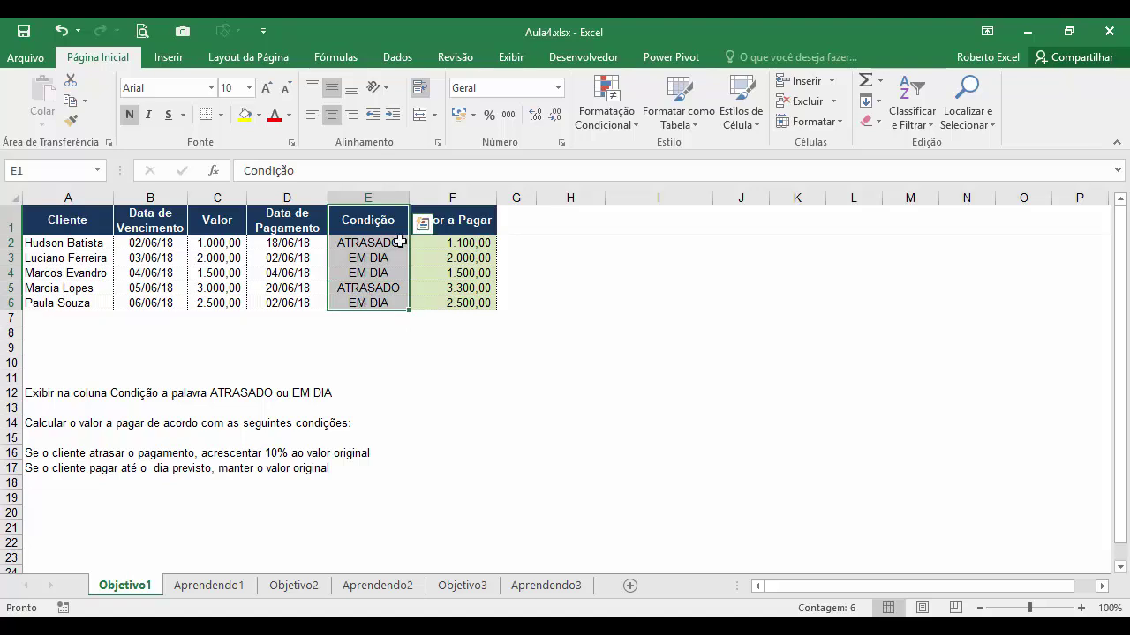
drag(468, 220, 466, 302)
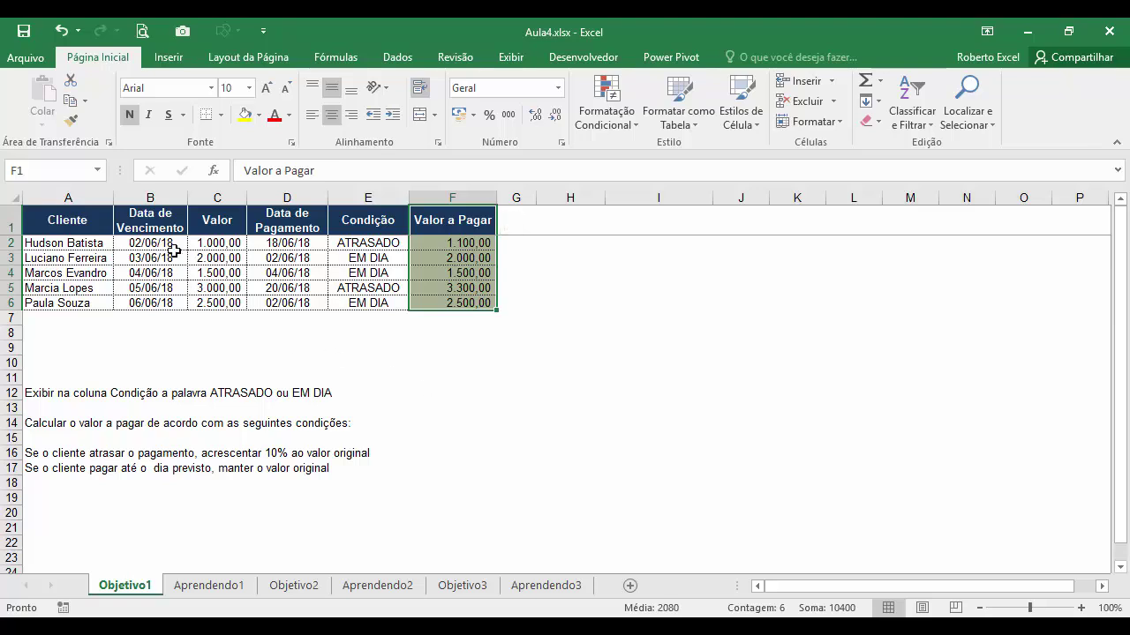
click(71, 245)
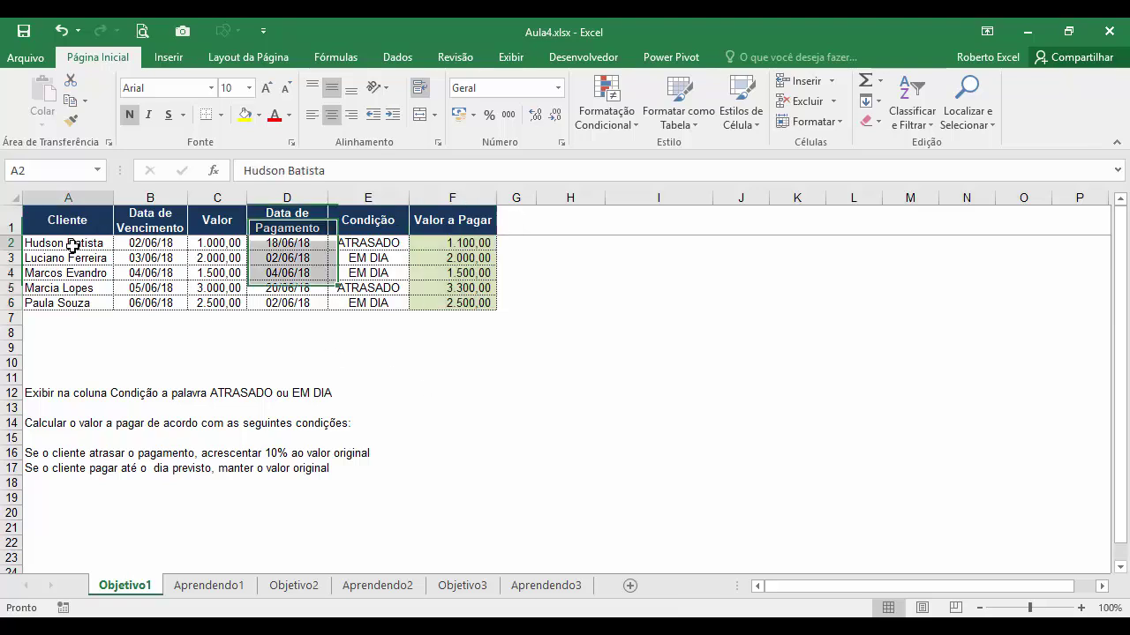
click(154, 244)
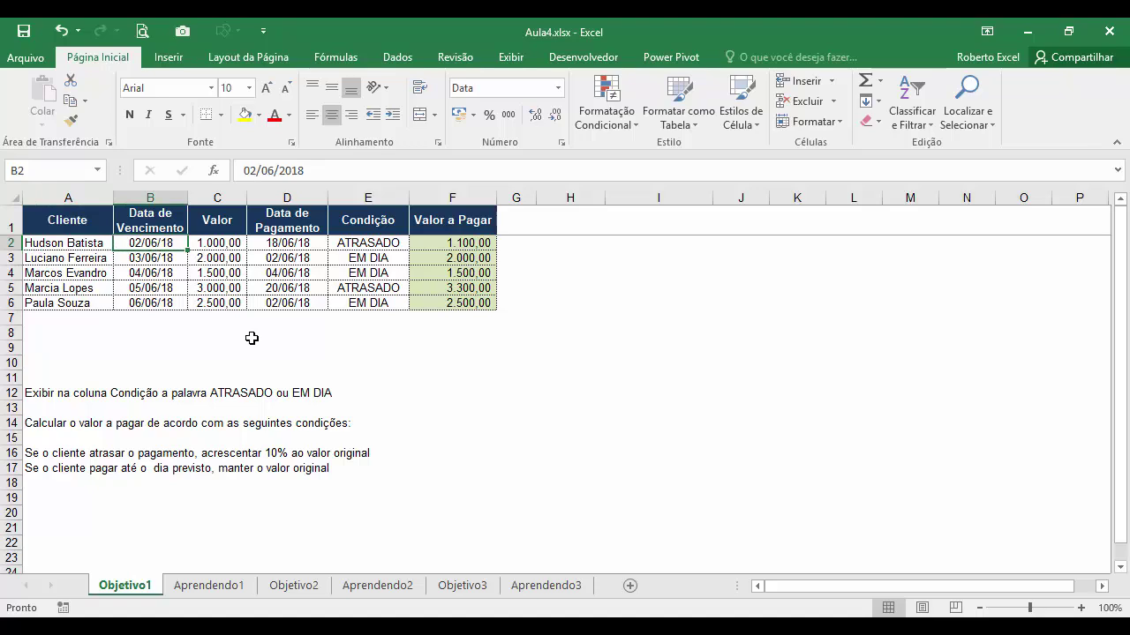
click(286, 220)
drag(289, 219, 291, 303)
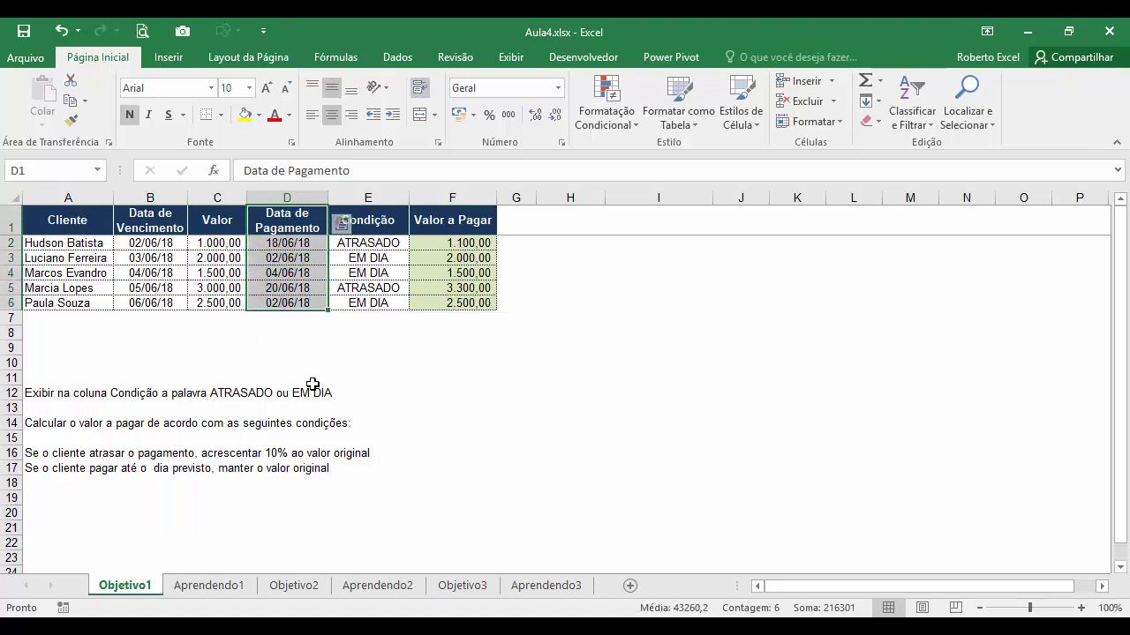
drag(220, 243, 232, 303)
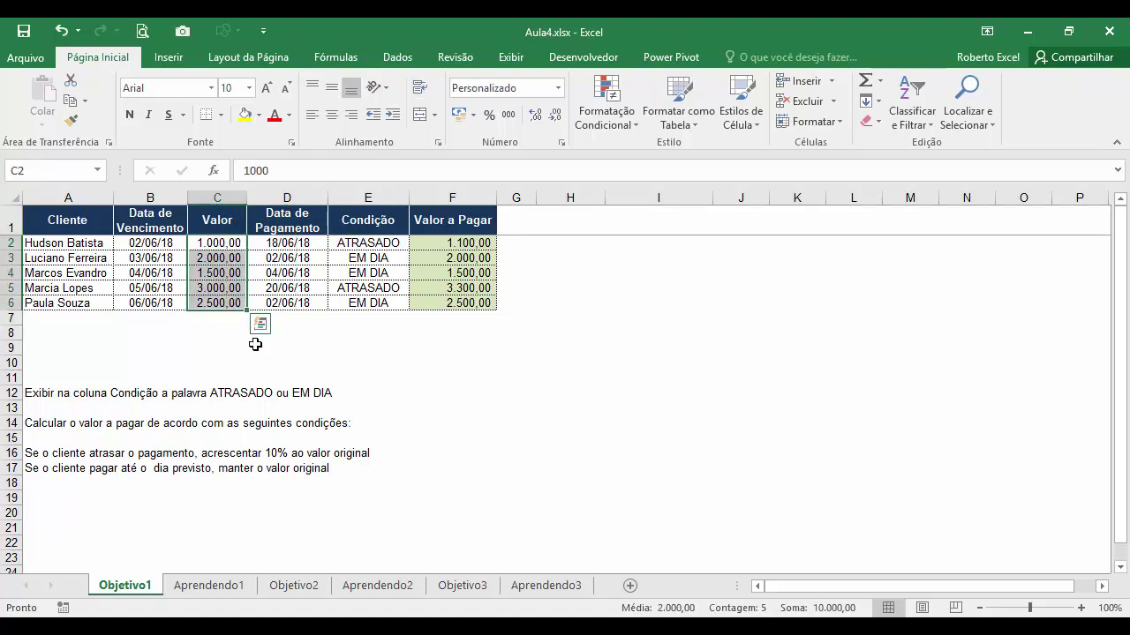
click(150, 245)
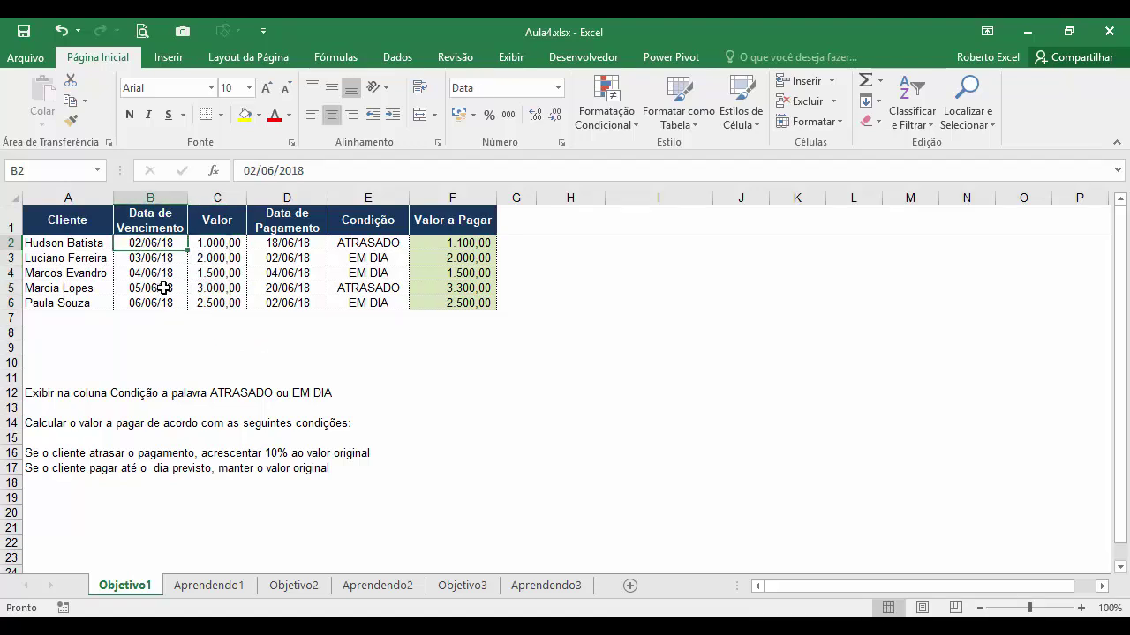
click(297, 245)
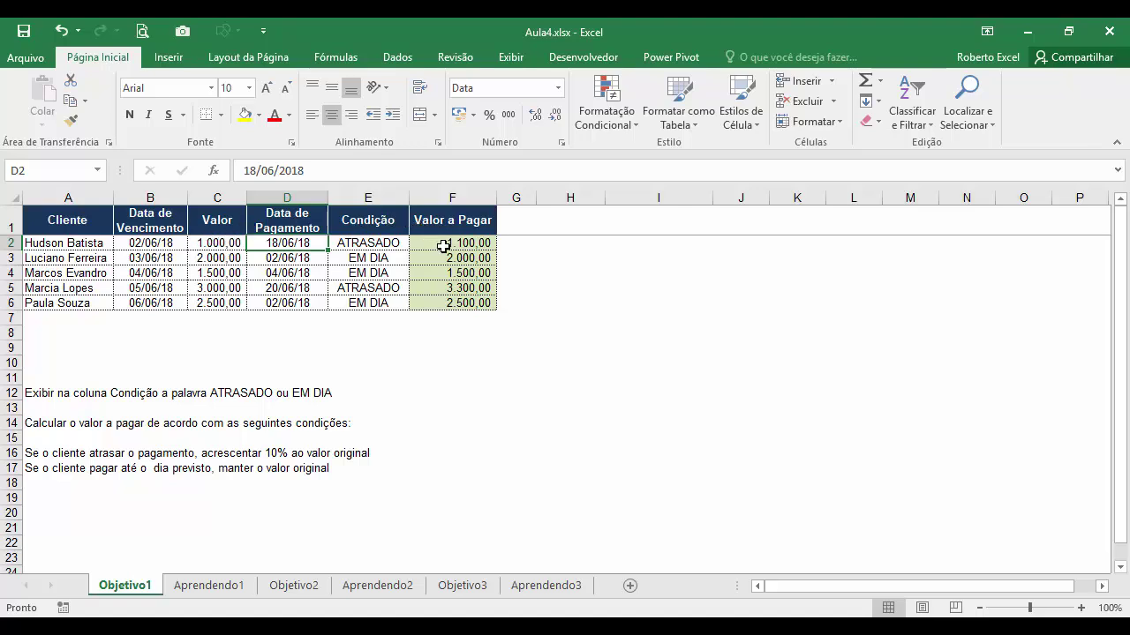
click(141, 259)
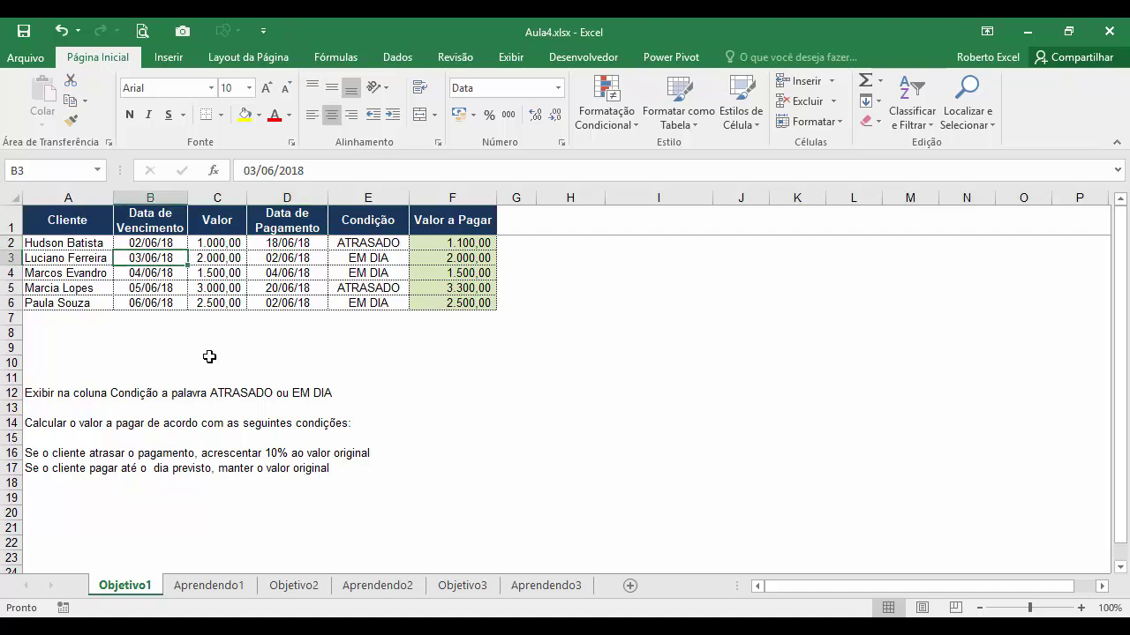
click(275, 260)
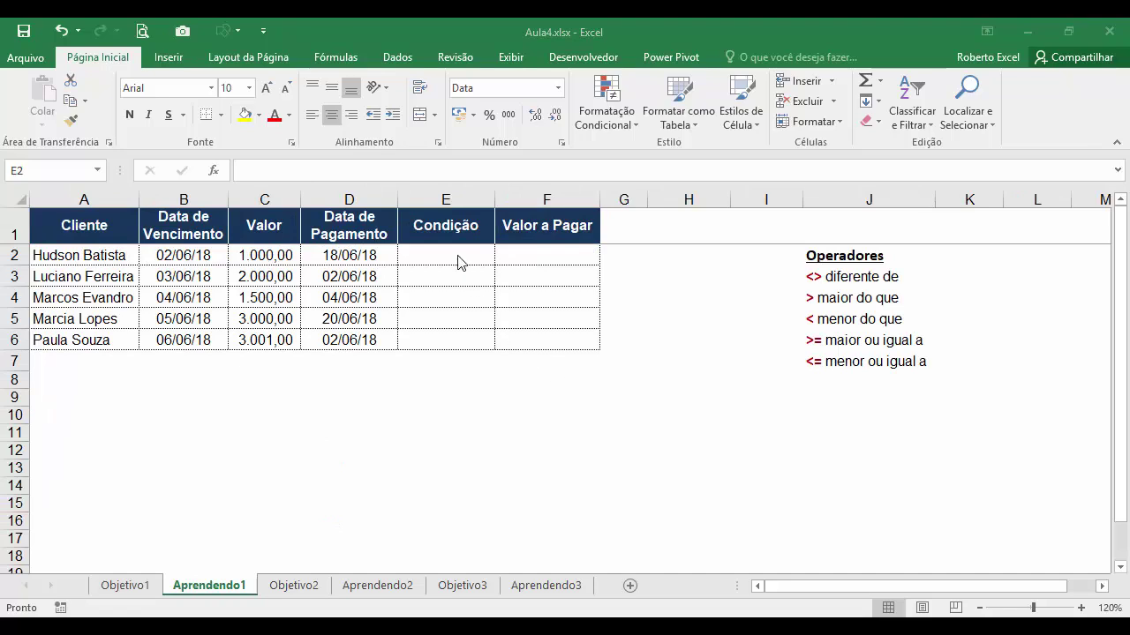
- Review the comparison operators listed on the Aprendendo1 sheet and insert an SE function in Condição cell E2
click(457, 255)
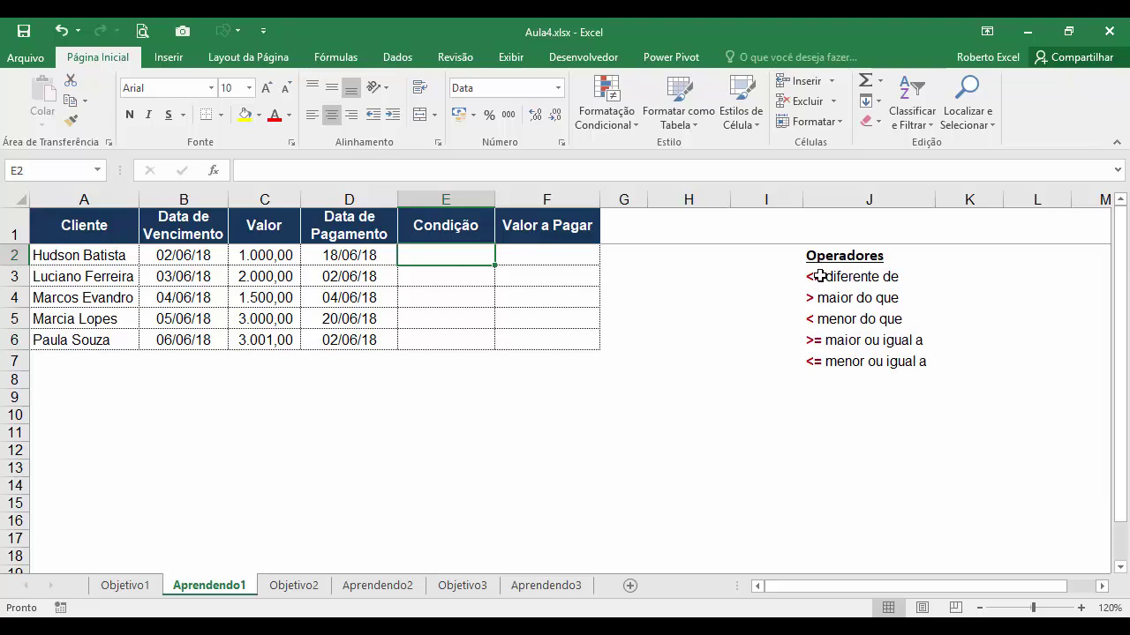
drag(821, 276, 814, 361)
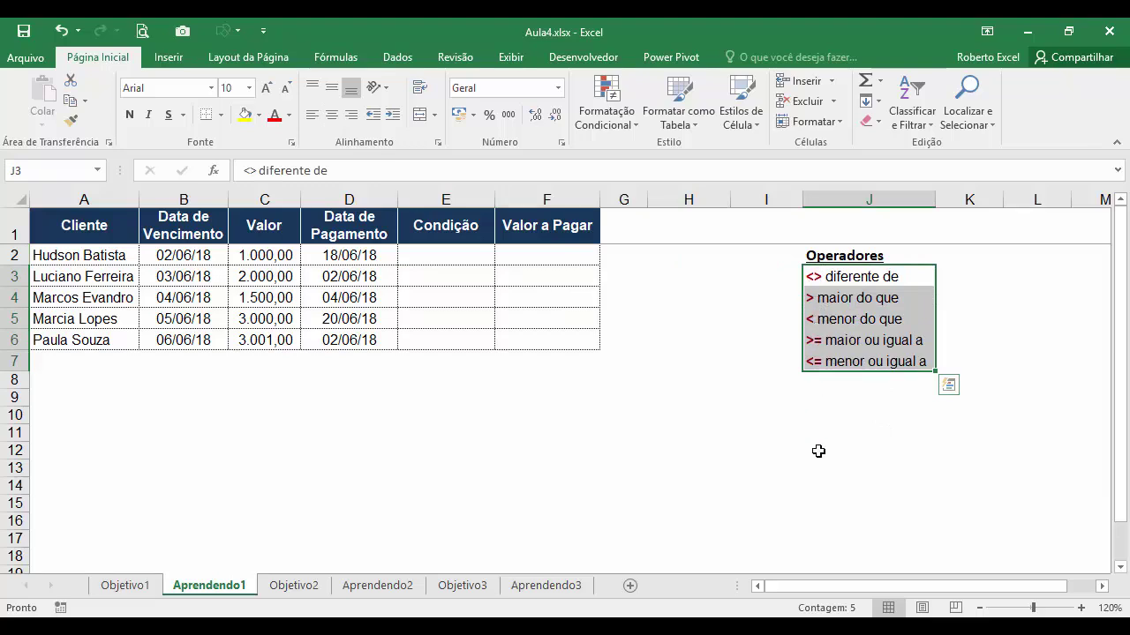
click(814, 277)
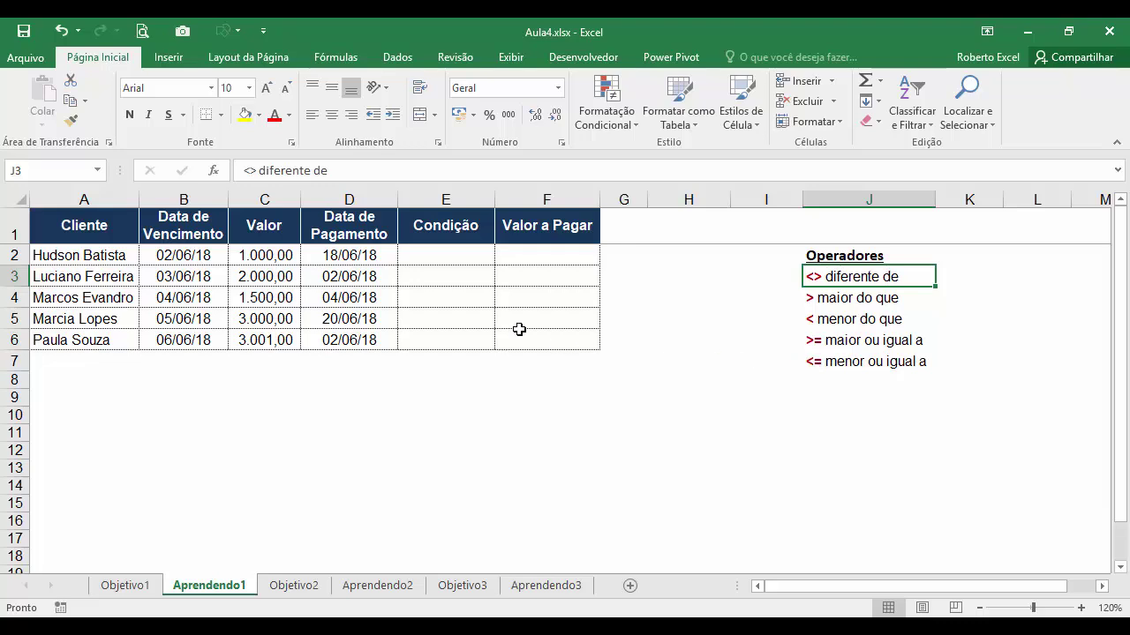
click(420, 257)
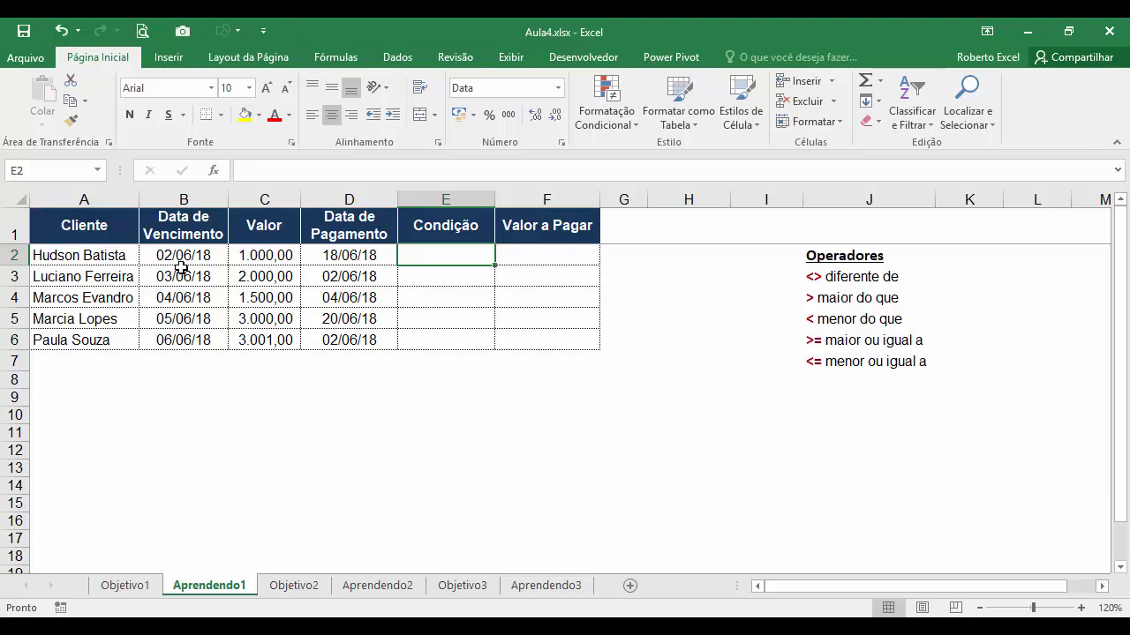
text(=)
click(216, 173)
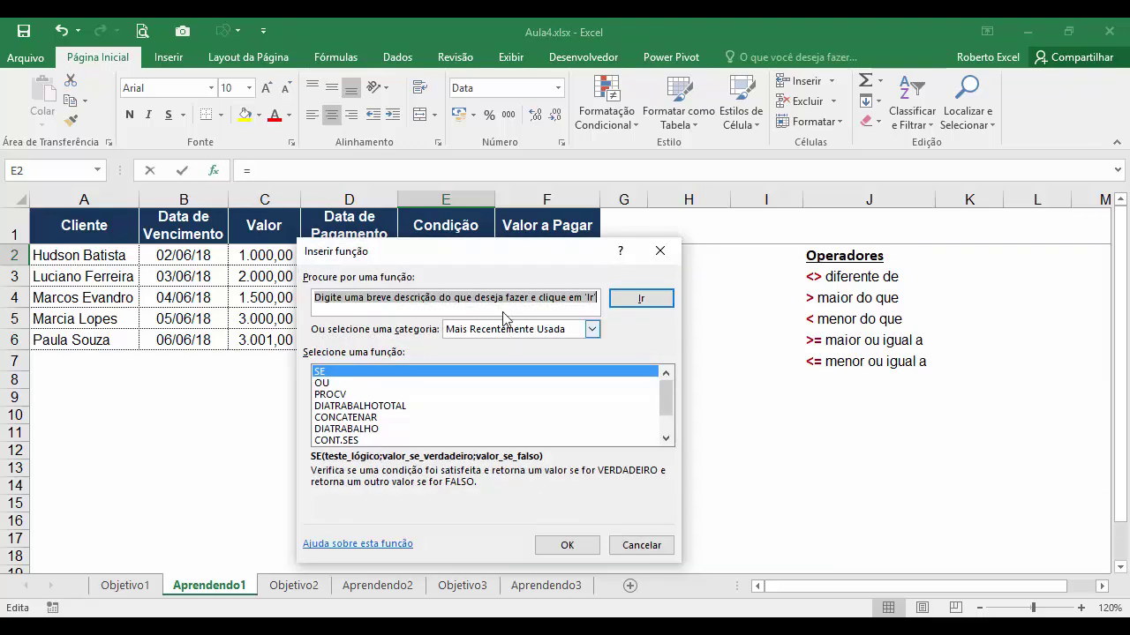
drag(486, 255, 690, 265)
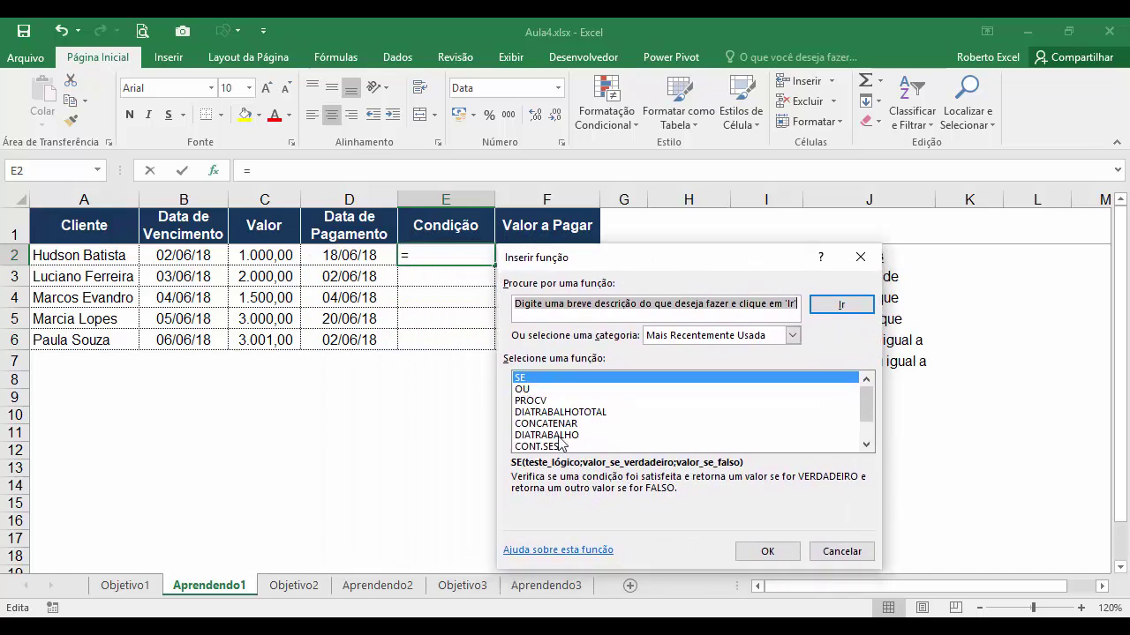
click(530, 379)
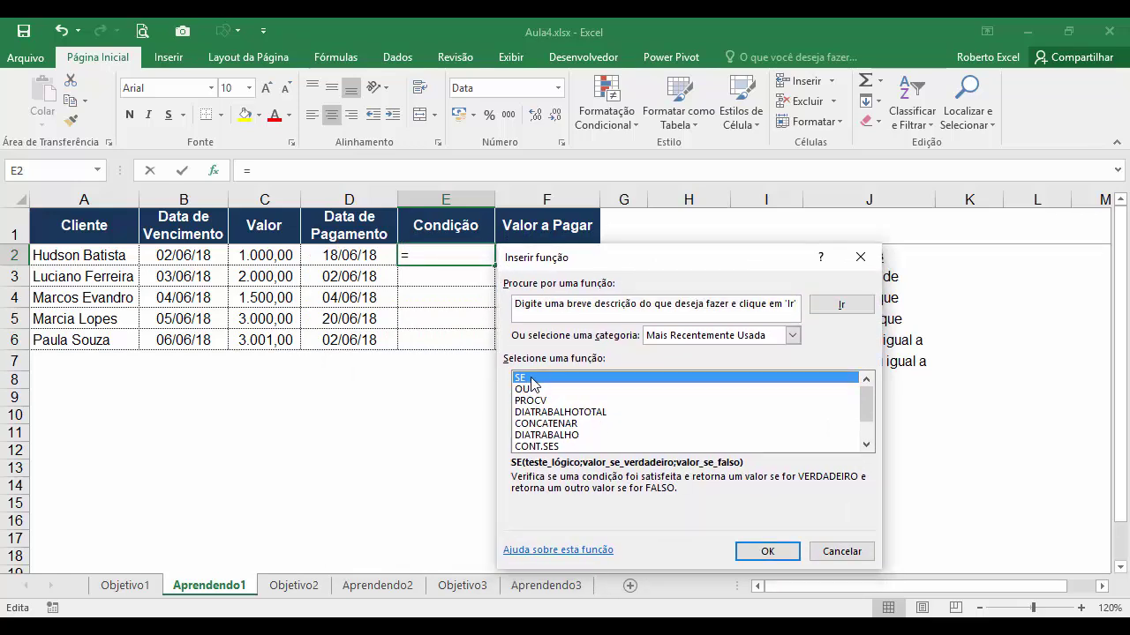
click(764, 553)
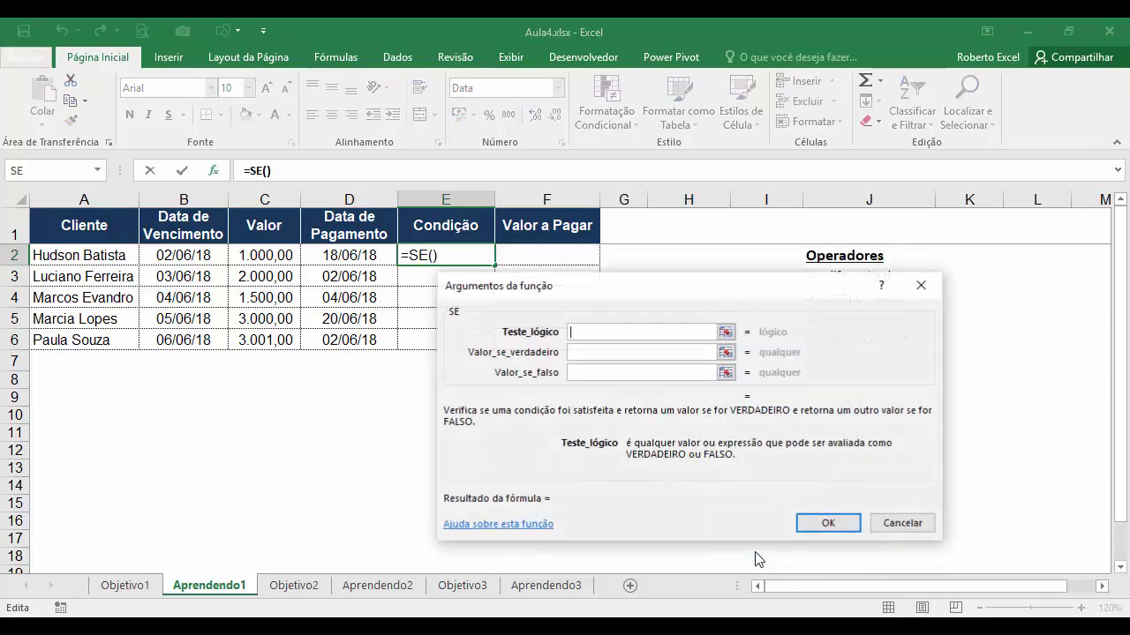
- Set the SE function's logical test to D2>B2, comparing the first client's payment date with the due date
drag(583, 287, 545, 283)
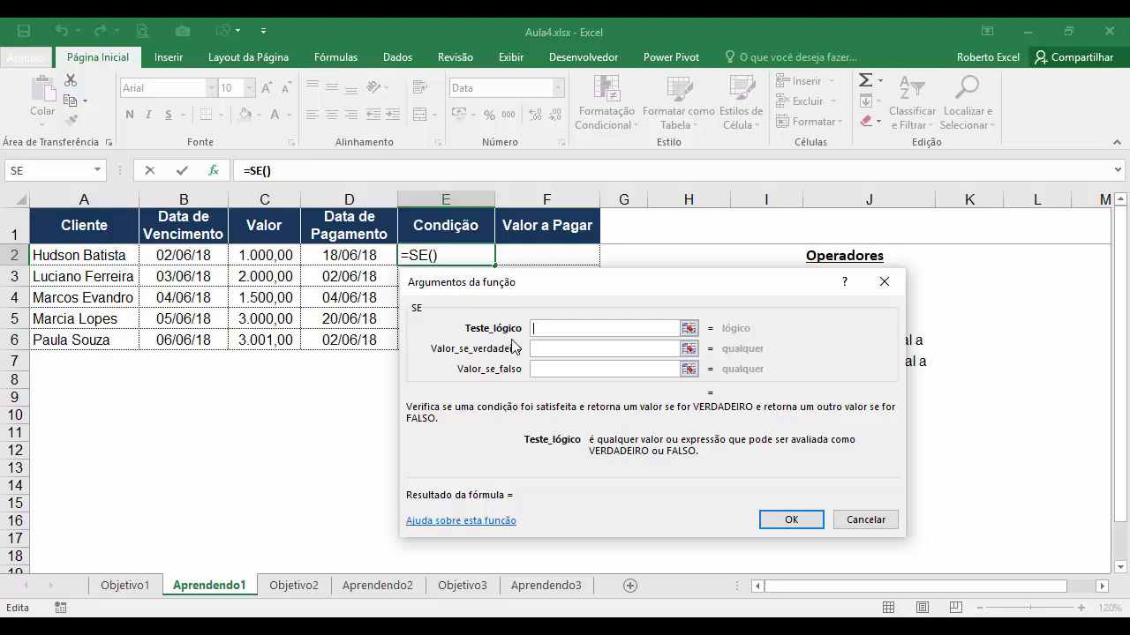
click(536, 350)
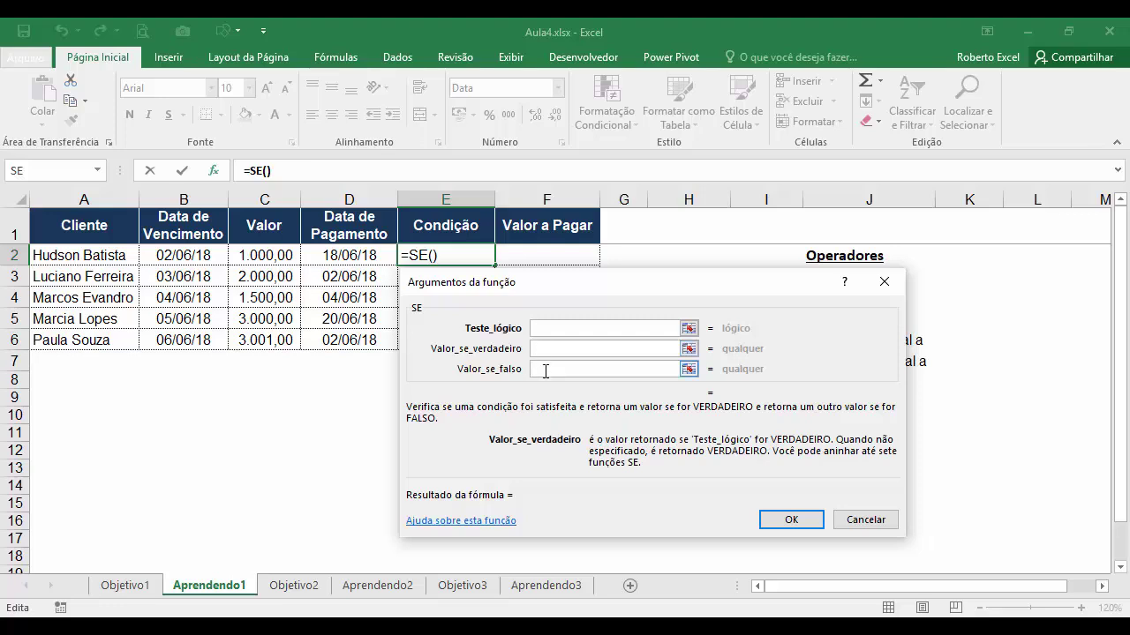
click(546, 371)
key(Tab)
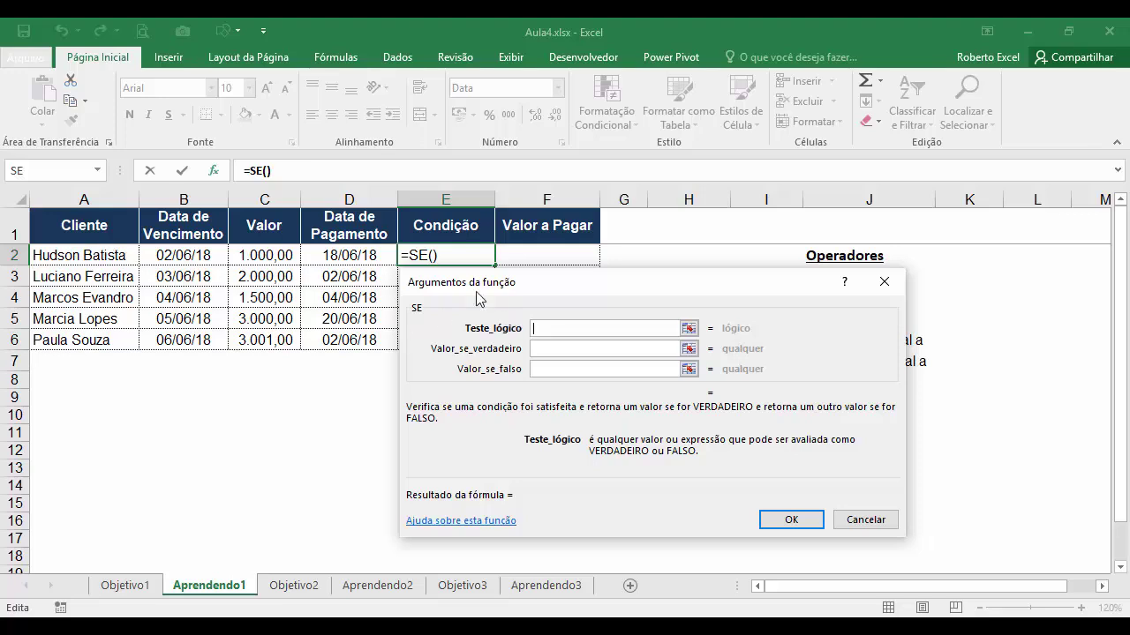
click(342, 256)
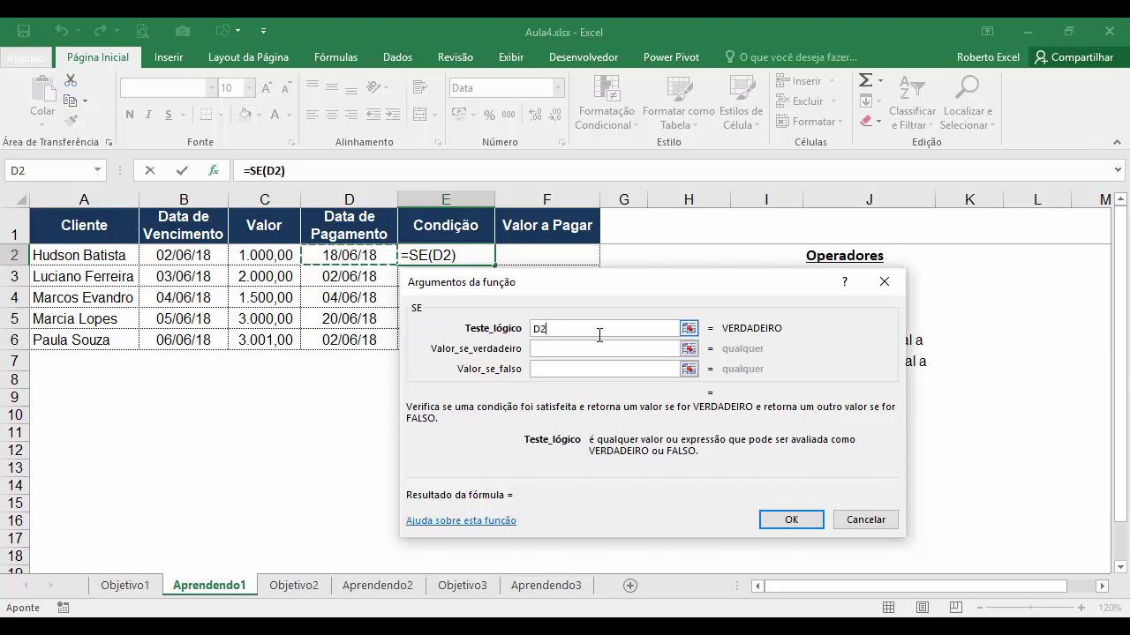
drag(601, 293, 591, 293)
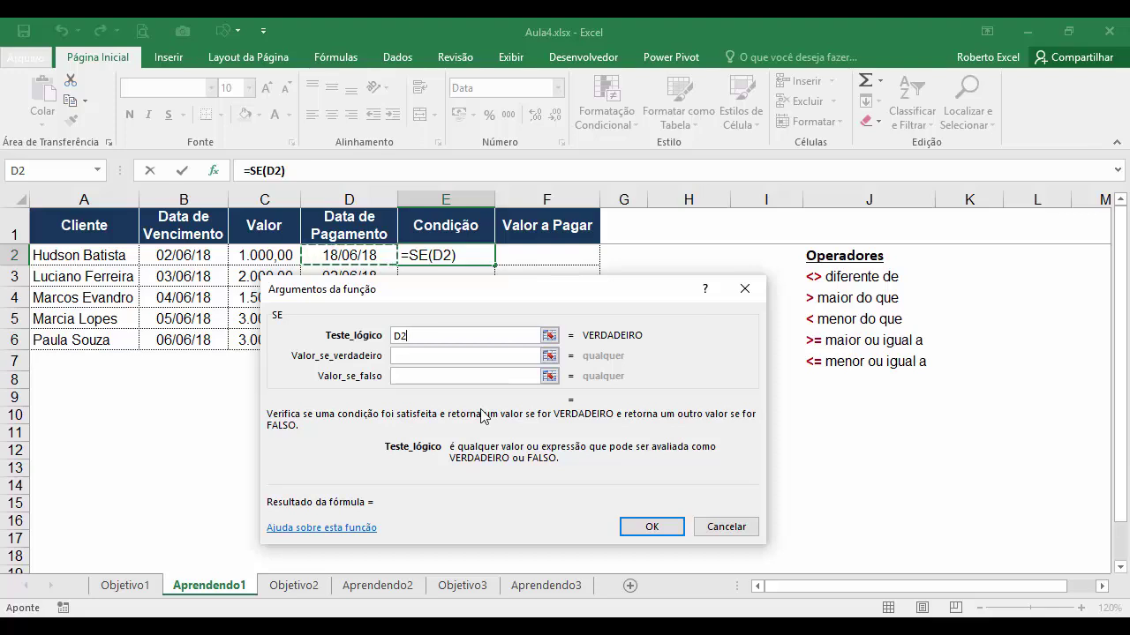
text(>)
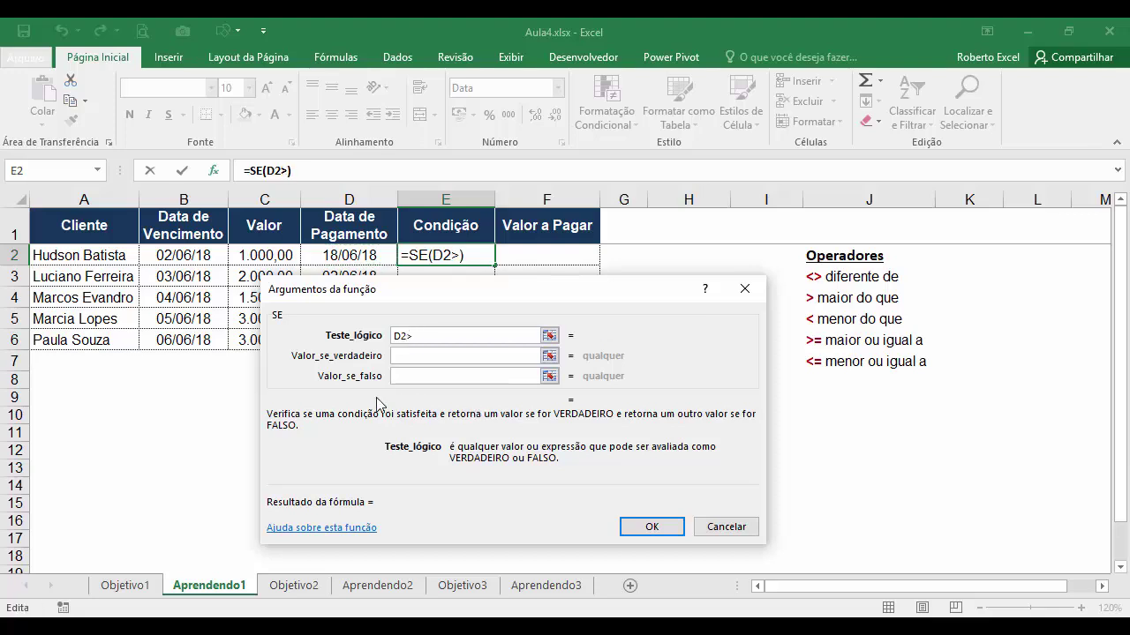
click(185, 256)
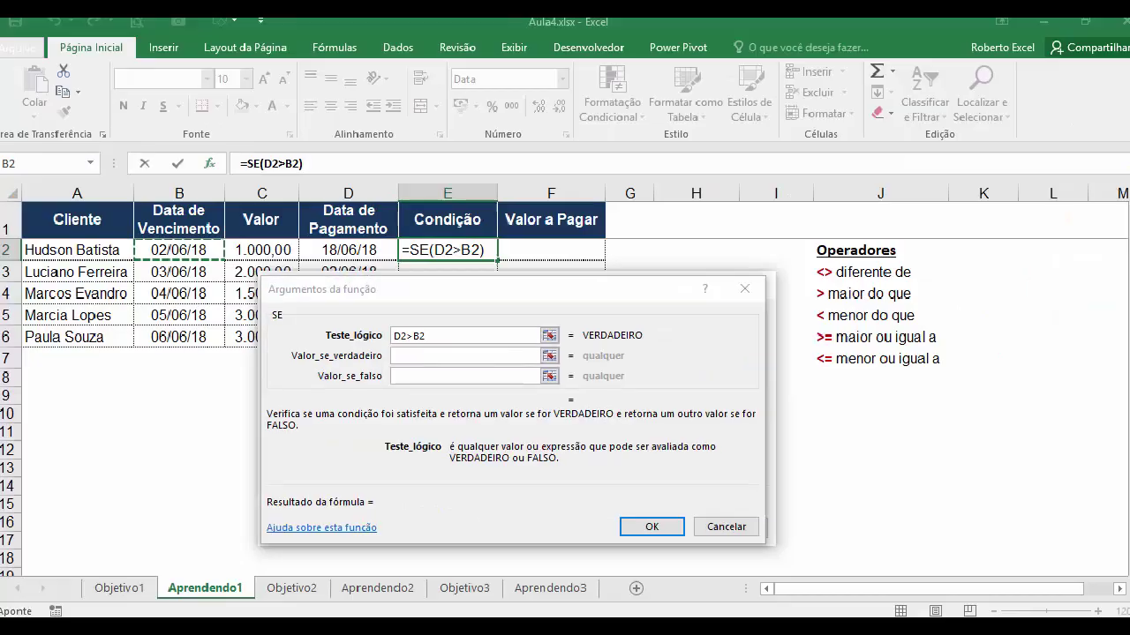
- Have the SE function return "ATRASADO" when true and "EM DIA" when false, and enter the formula in E2
click(575, 281)
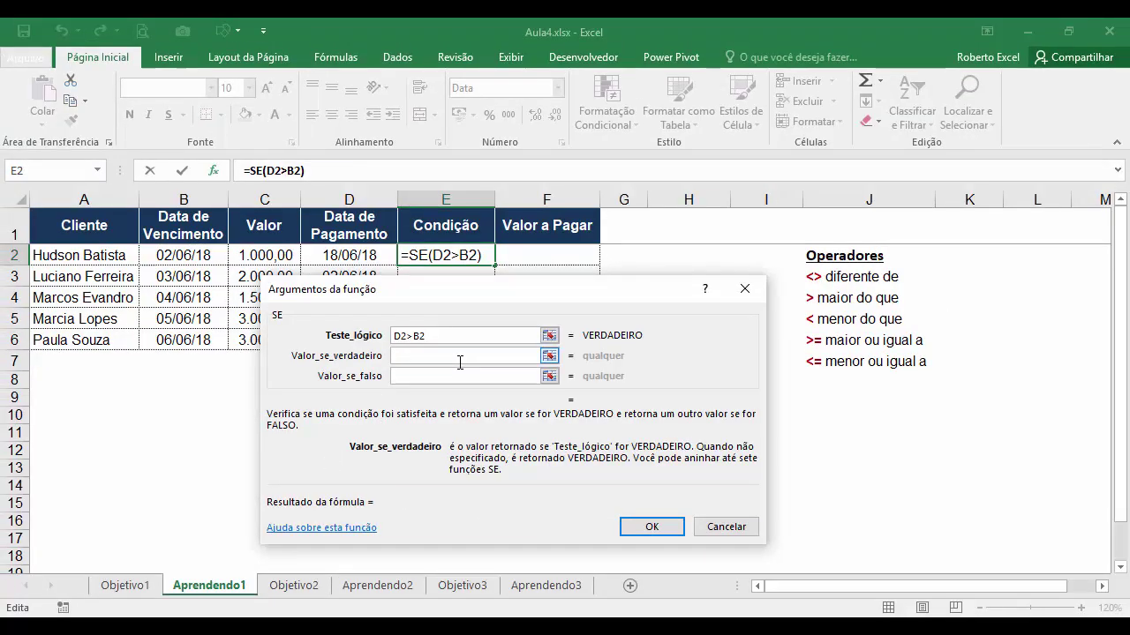
key(Caps_Lock)
text(ATRASADO)
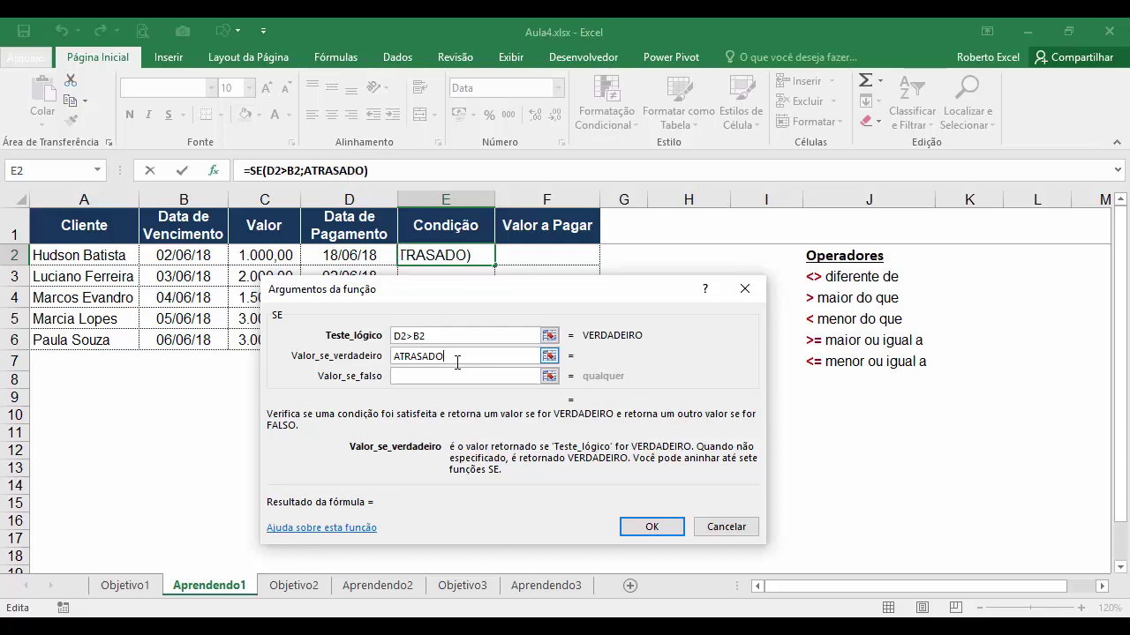
click(448, 376)
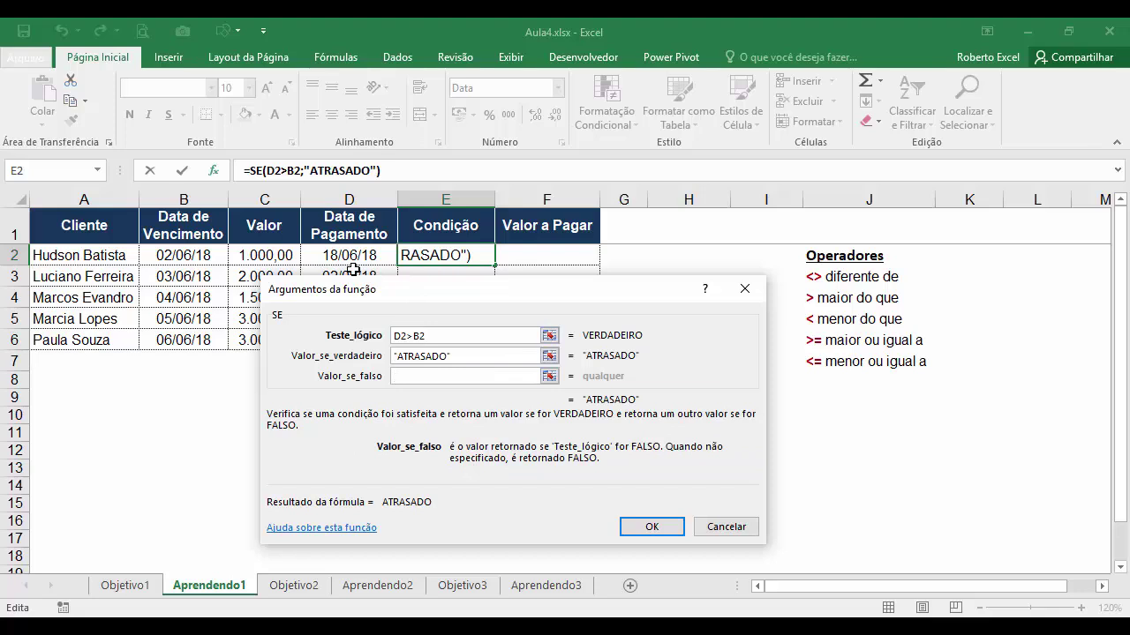
text(EM DIA)
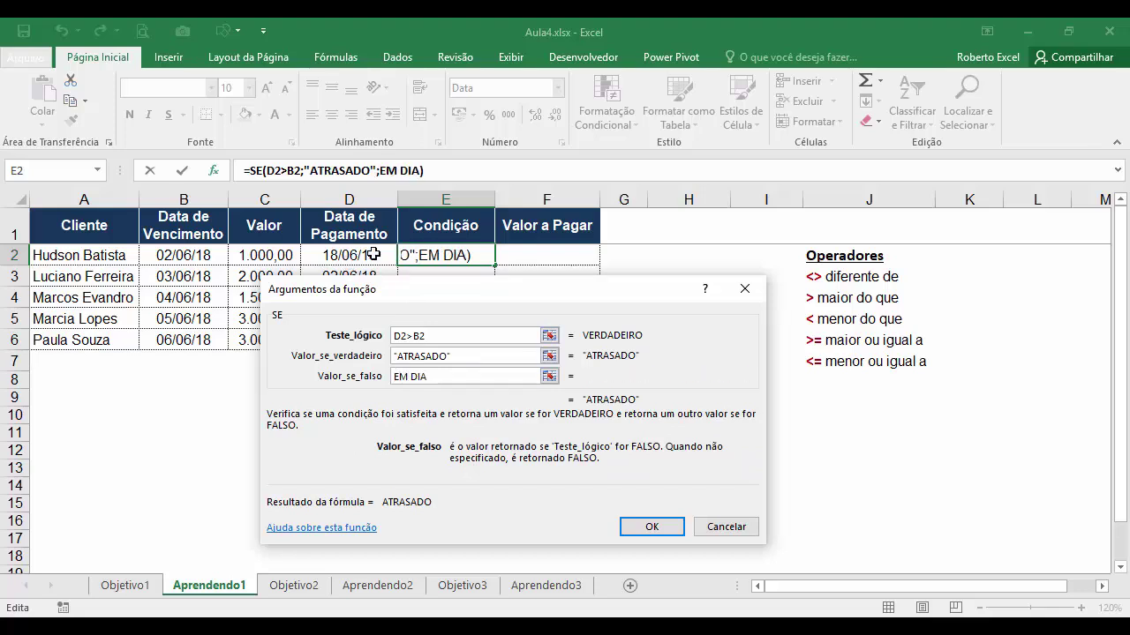
click(485, 357)
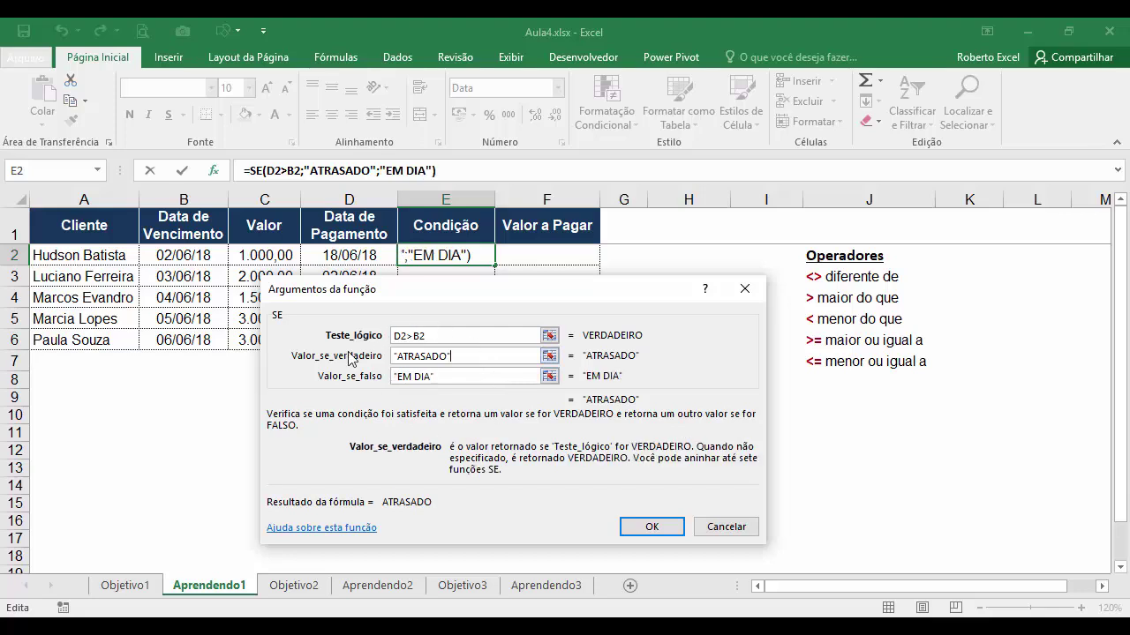
click(394, 337)
click(651, 527)
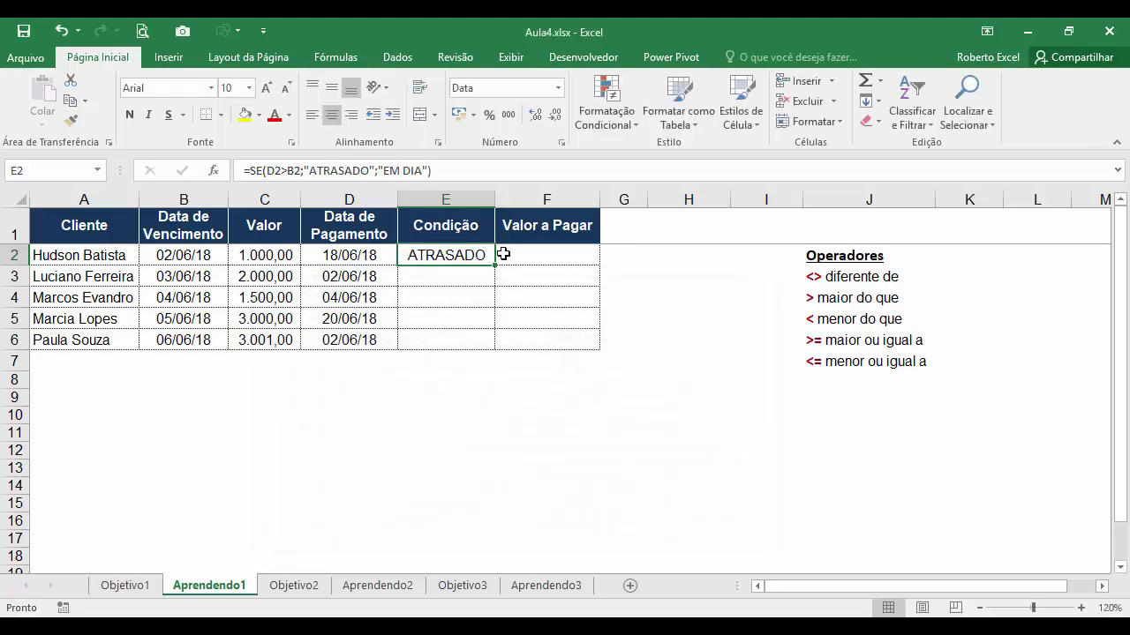
- Fill the Condição formula from E2 down to E6 and check the first client's due and payment dates
drag(496, 267, 479, 348)
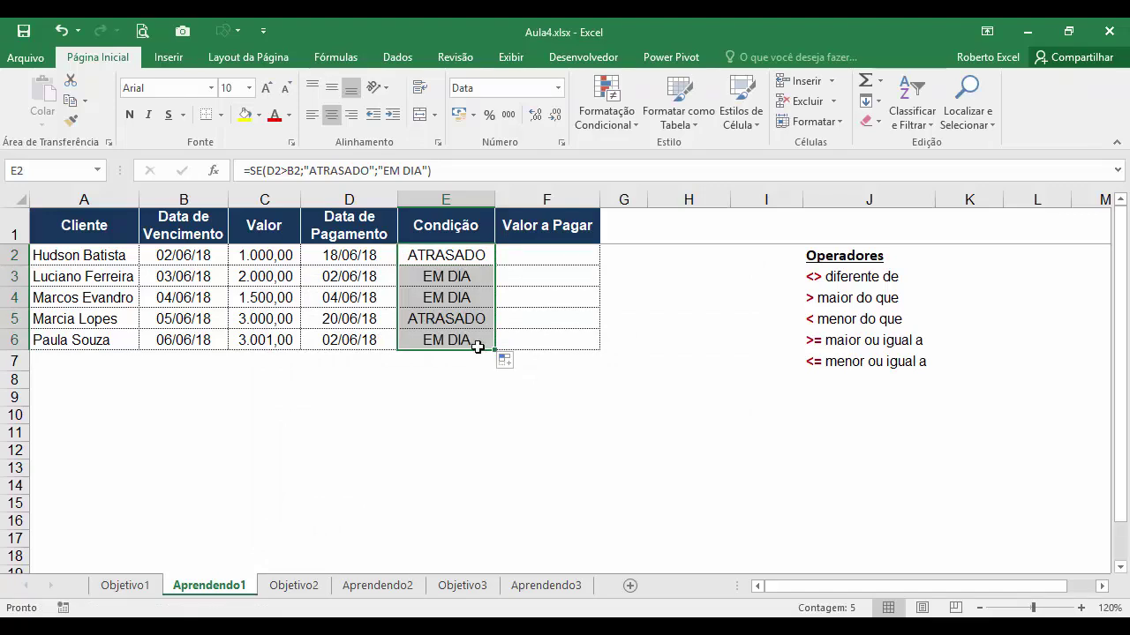
click(201, 262)
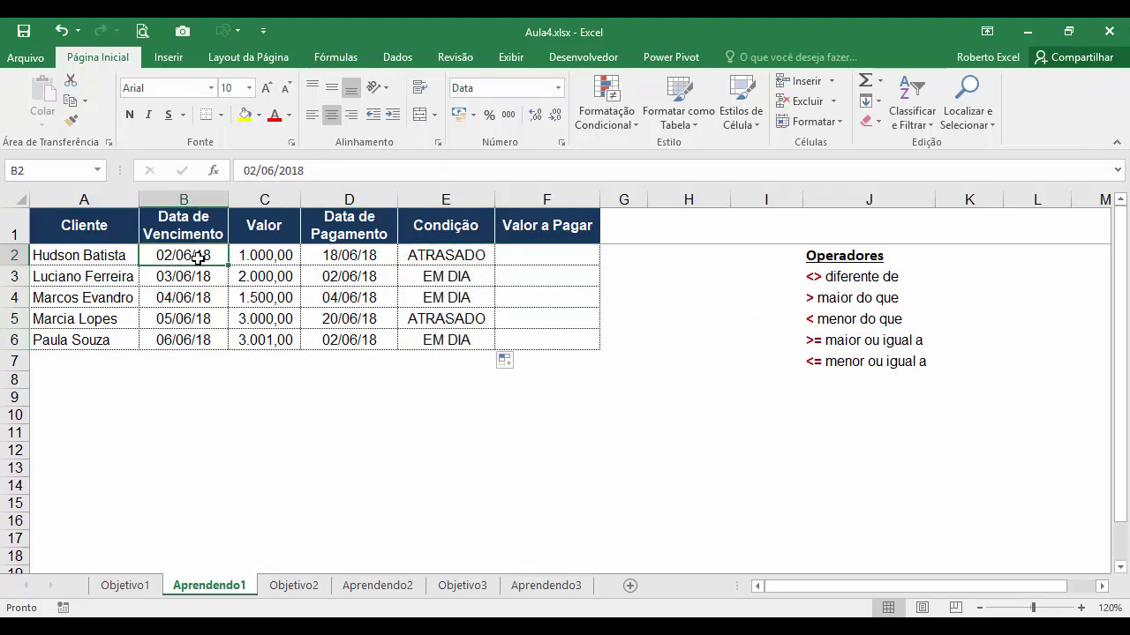
double_click(343, 256)
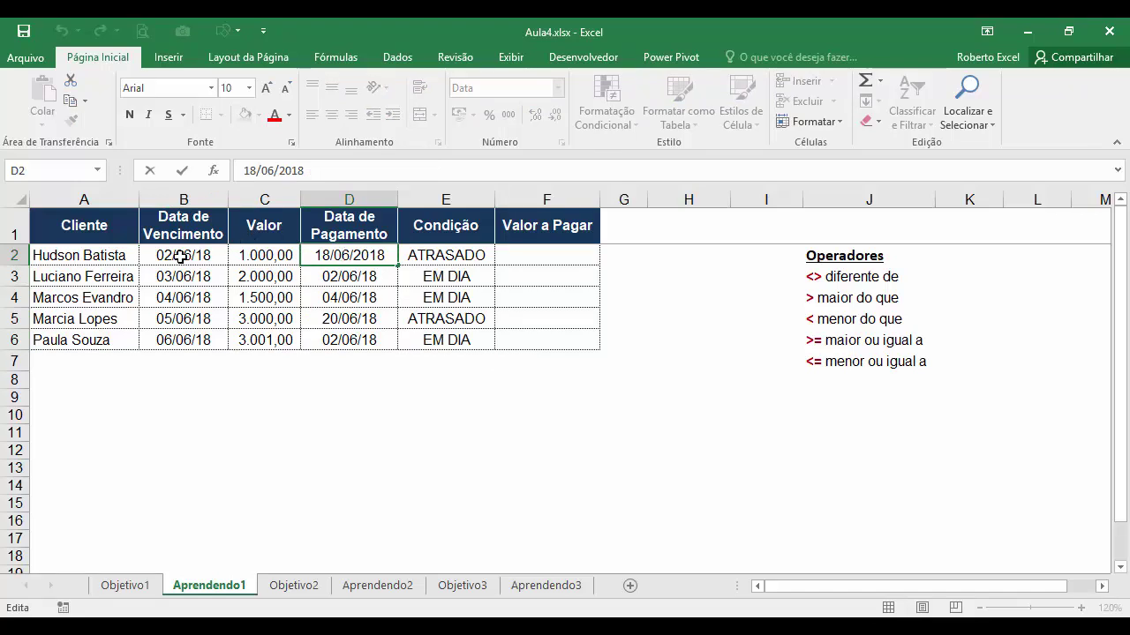
key(Escape)
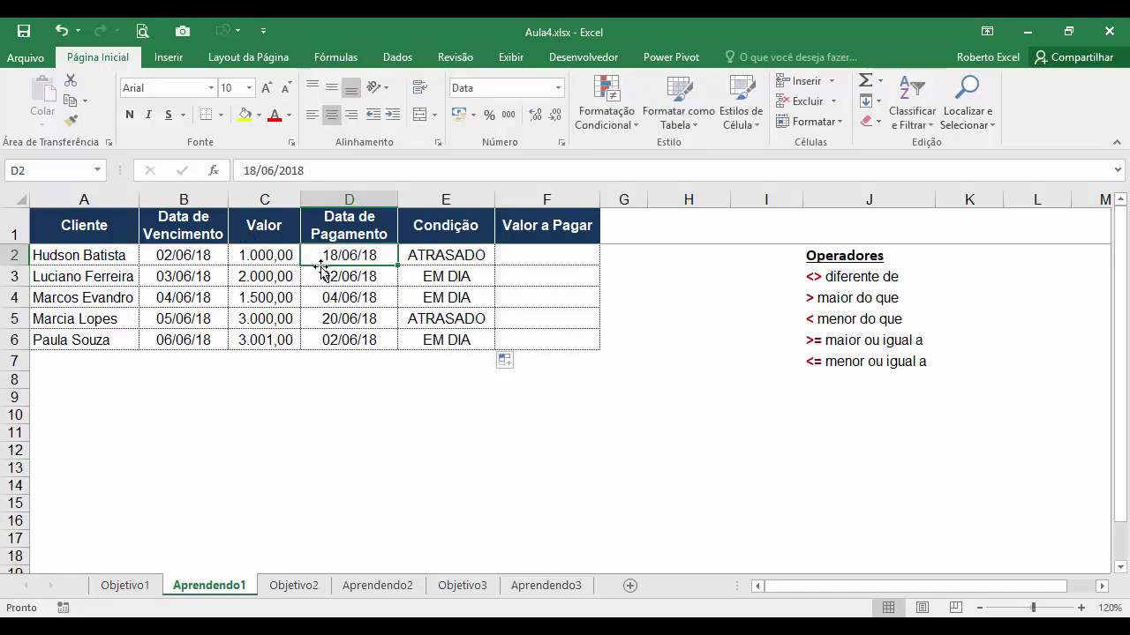
- Check the due date, payment date and Condição formula for the clients in rows 3 and 6
click(176, 278)
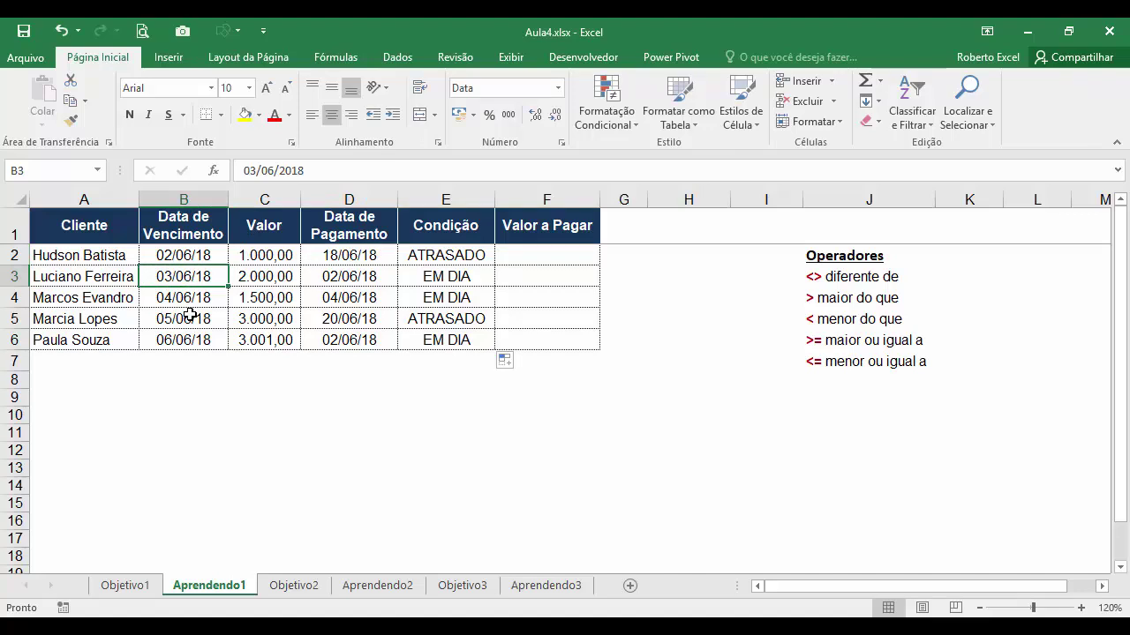
click(337, 277)
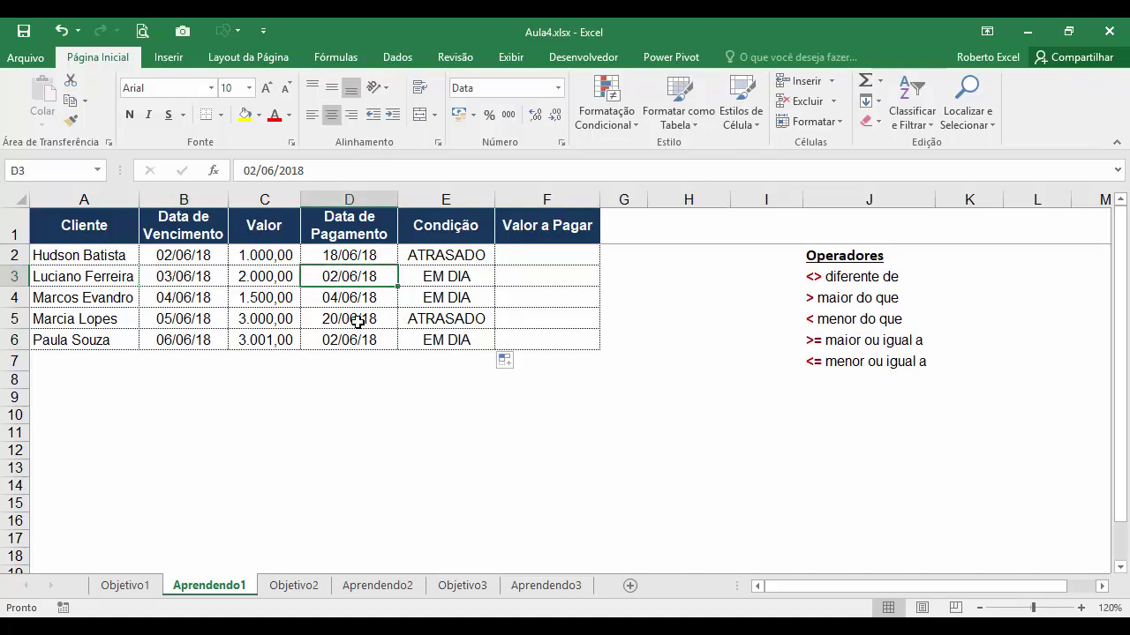
click(440, 278)
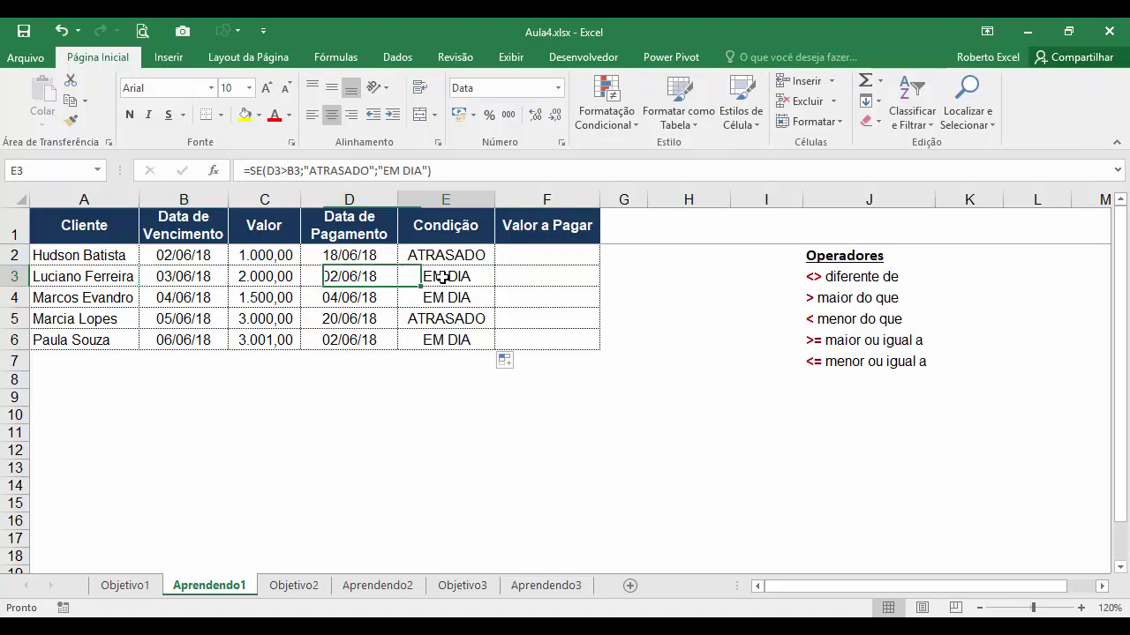
click(180, 341)
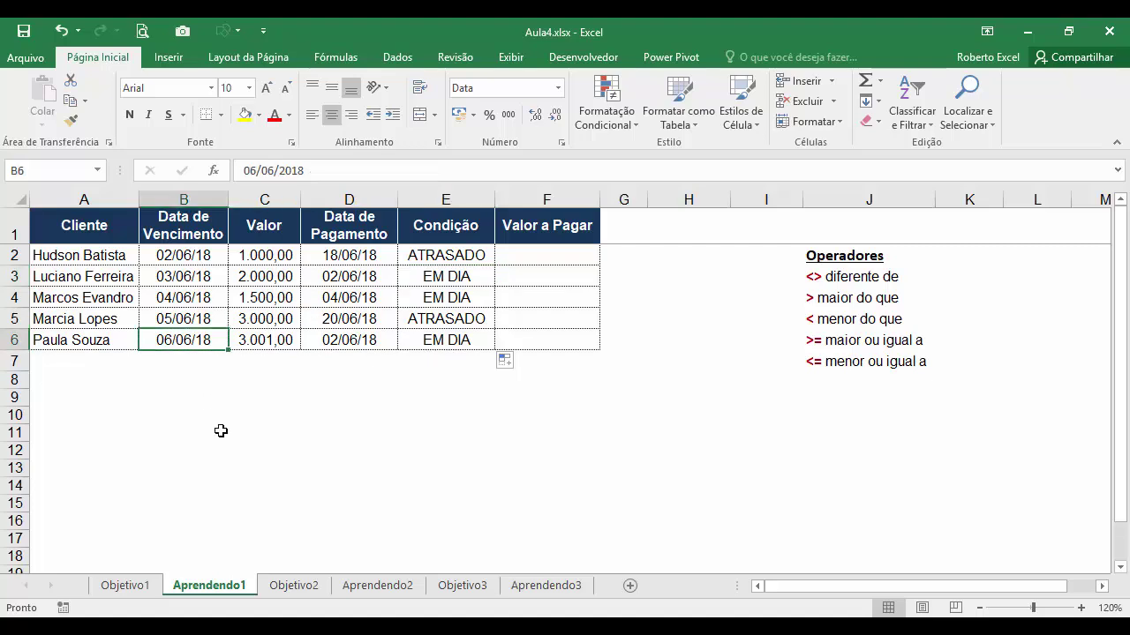
click(343, 340)
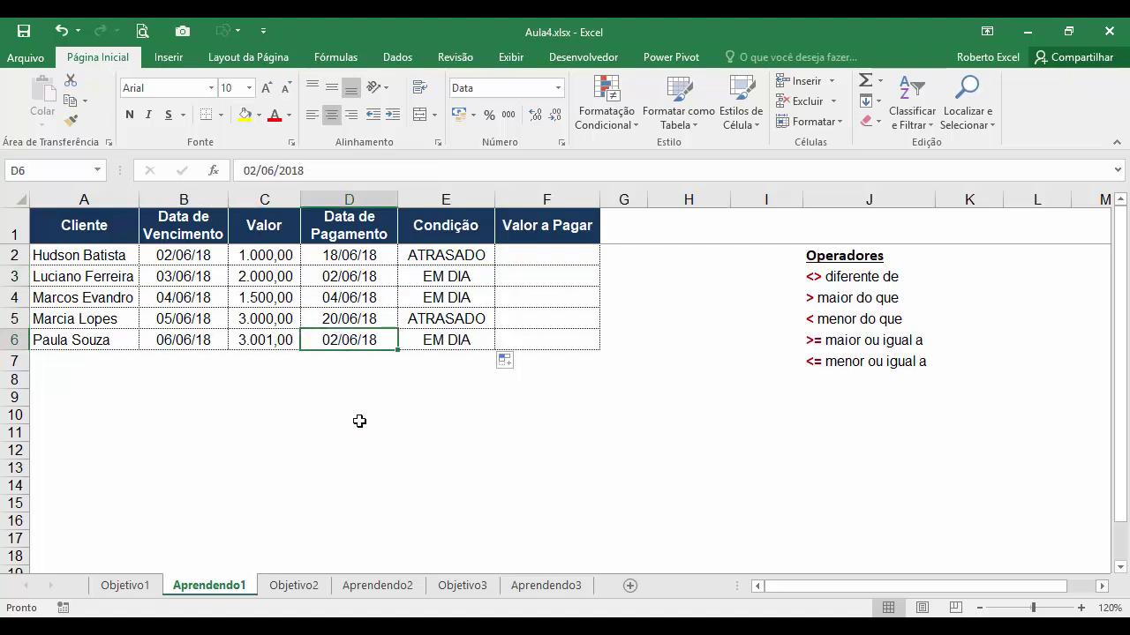
click(434, 343)
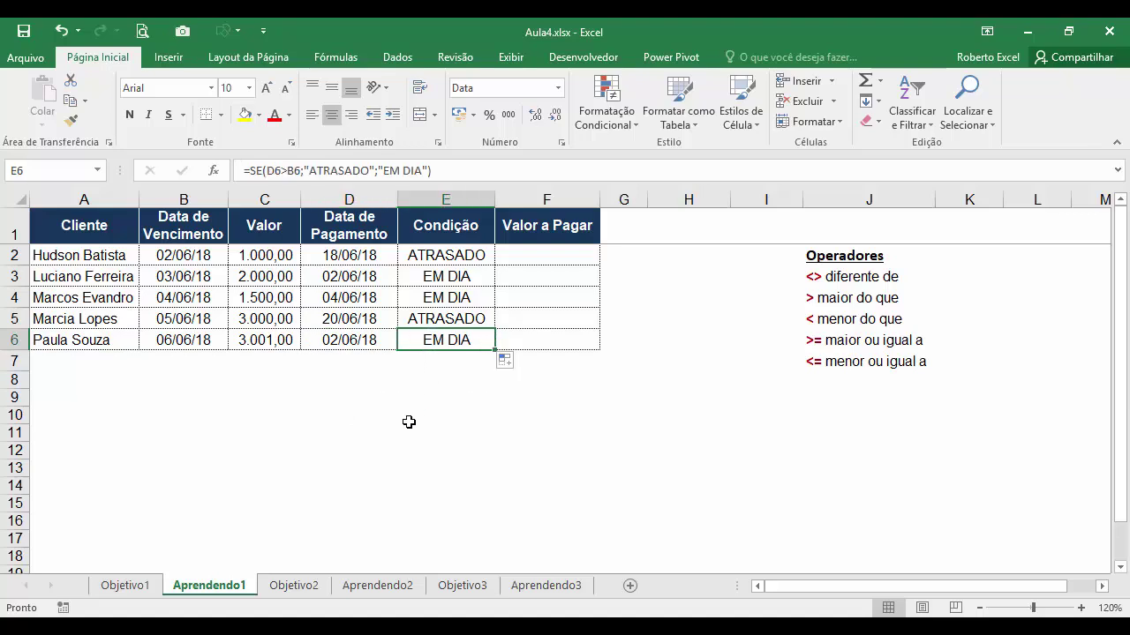
- Review the SE function arguments behind the Condição formula in E2
click(428, 256)
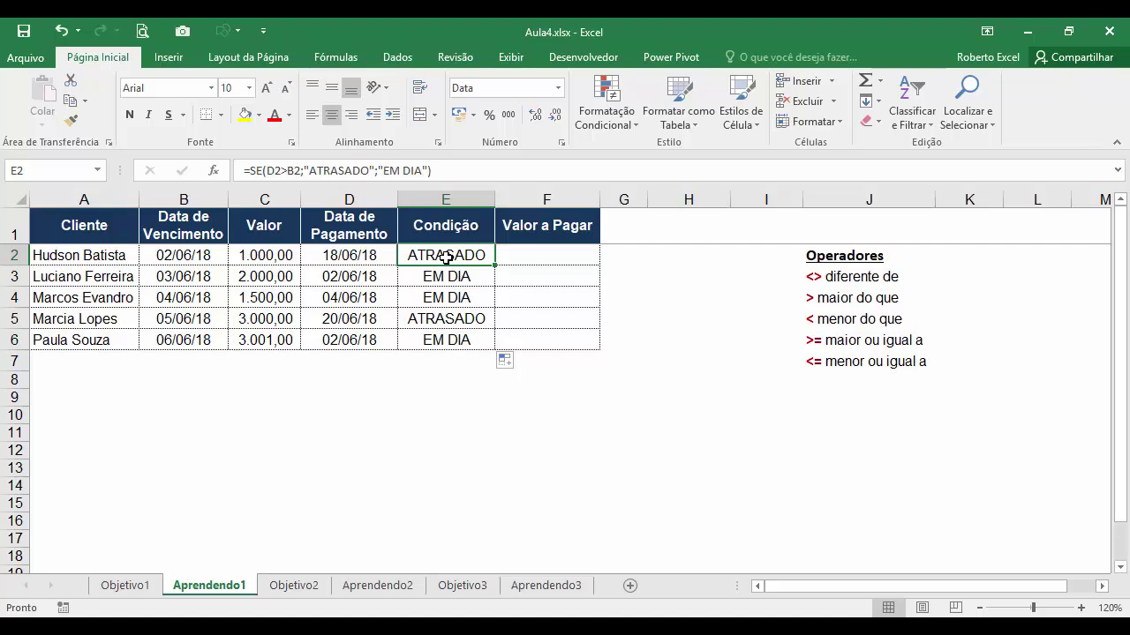
click(212, 176)
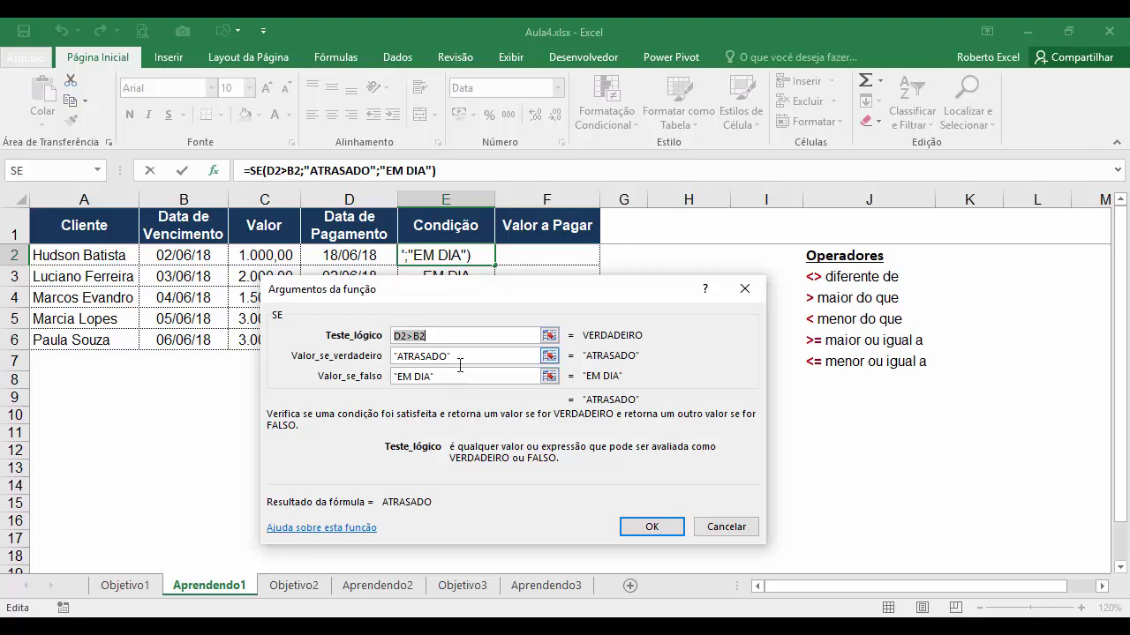
click(671, 527)
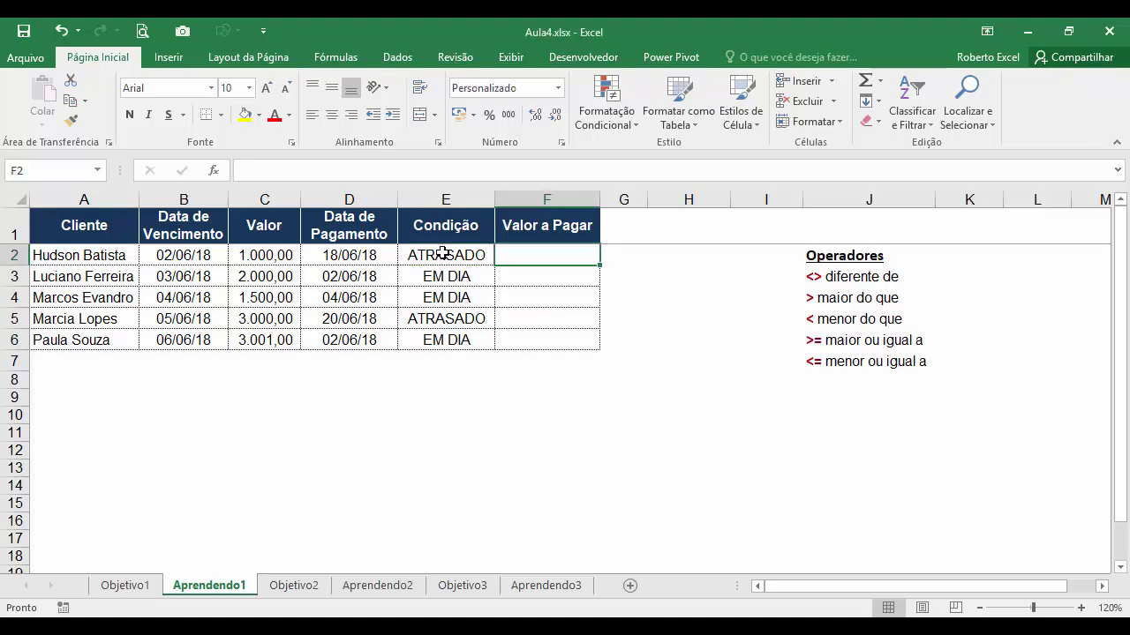
- Reopen the SE function arguments of E2 and clear the logical test, the true value and the false value
click(439, 254)
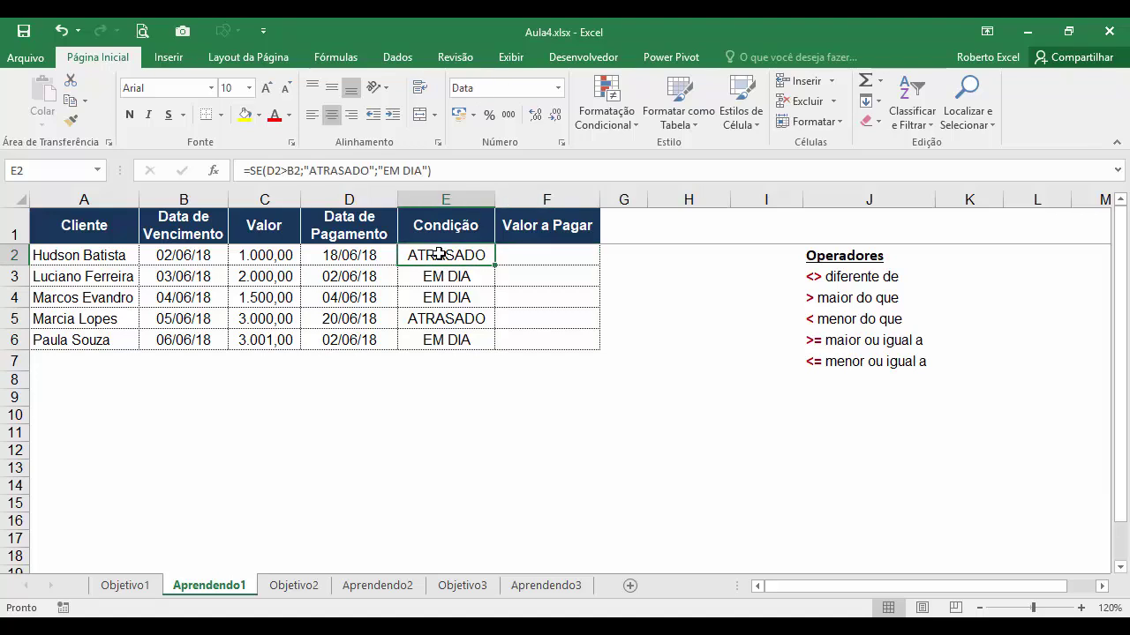
key(F2)
click(216, 173)
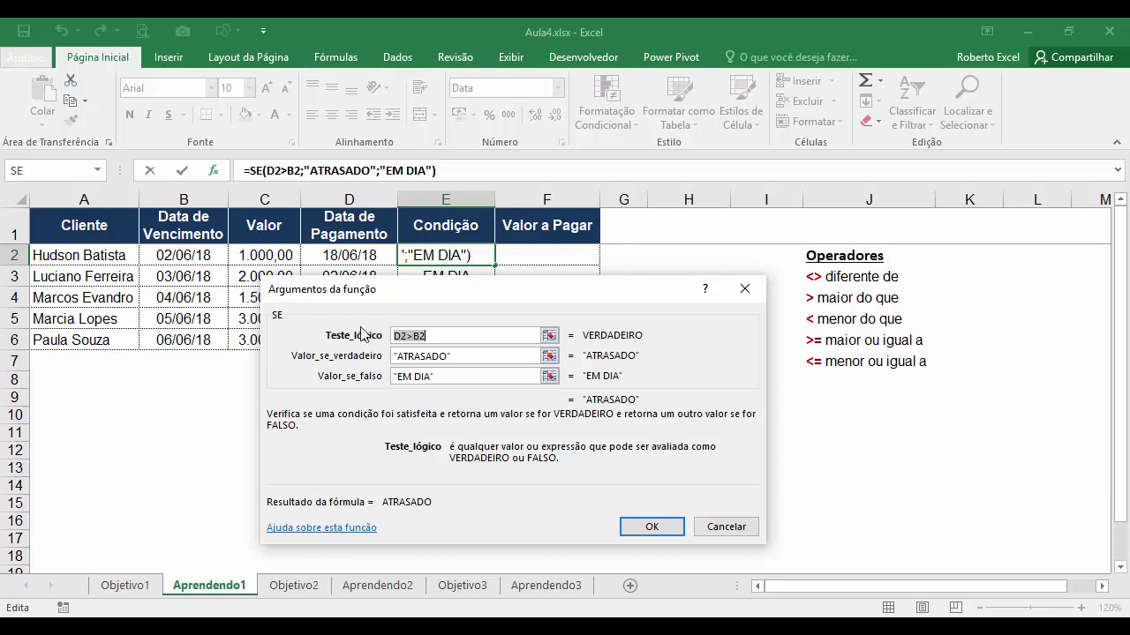
drag(451, 376, 392, 378)
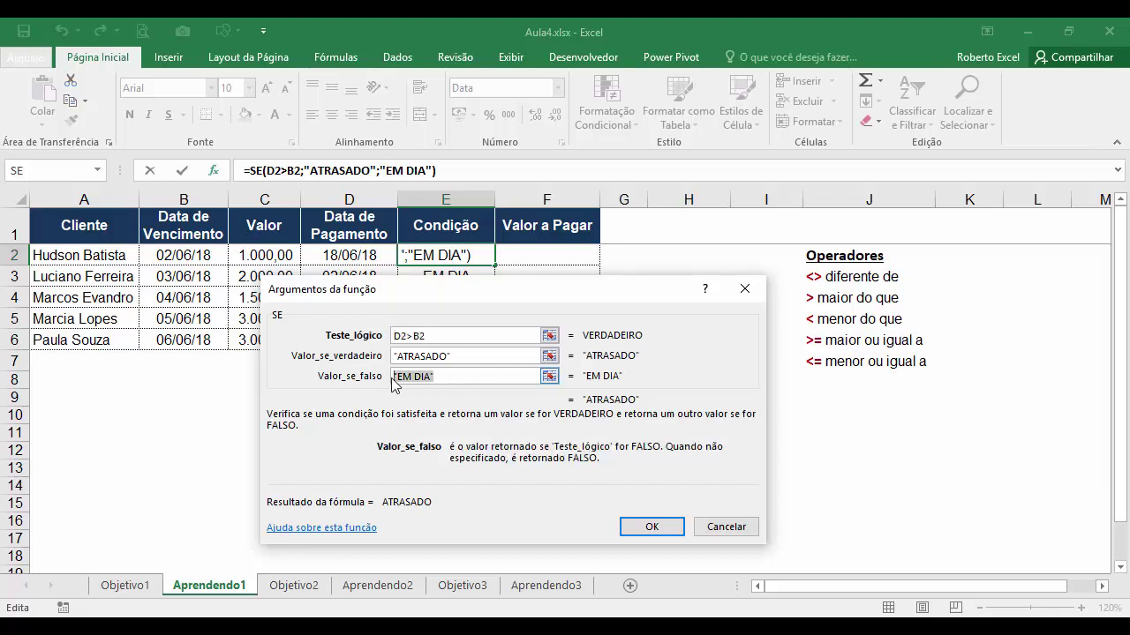
key(BackSpace)
drag(459, 356, 394, 335)
key(BackSpace)
key(BackSpace)
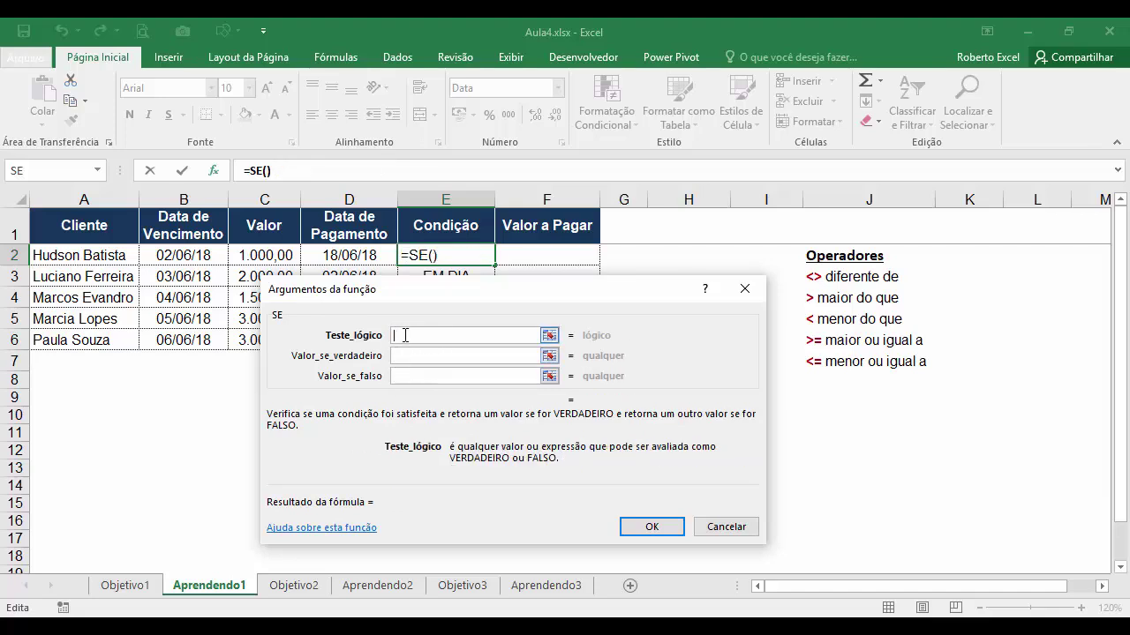
- Set the E2 logical test to D2<=B2, checking whether payment was made on or before the due date
click(349, 258)
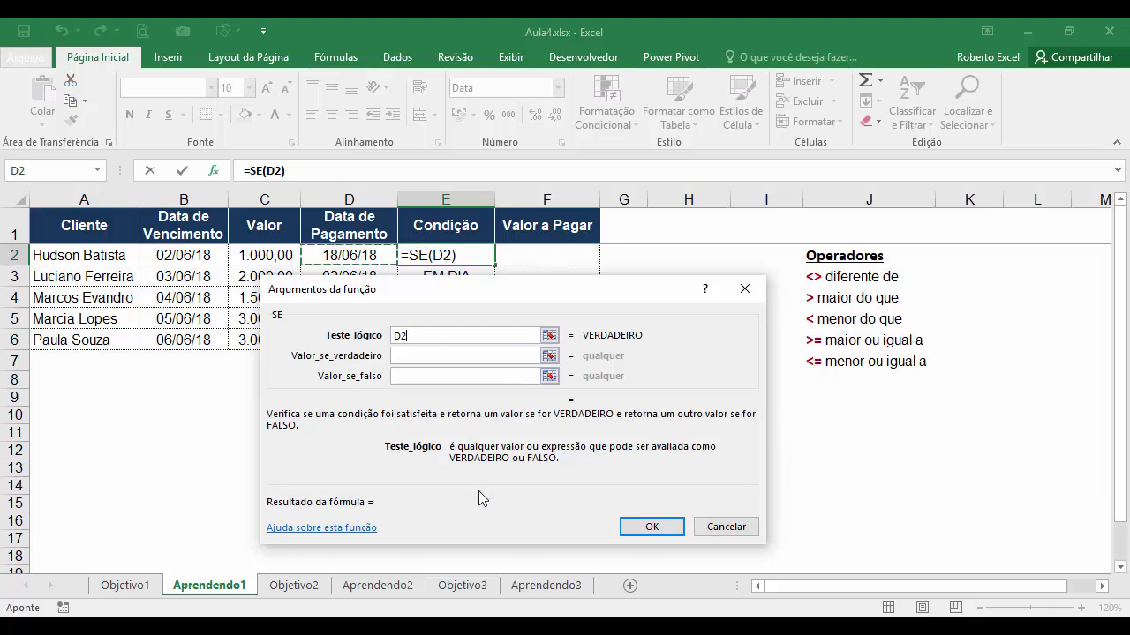
text(<=)
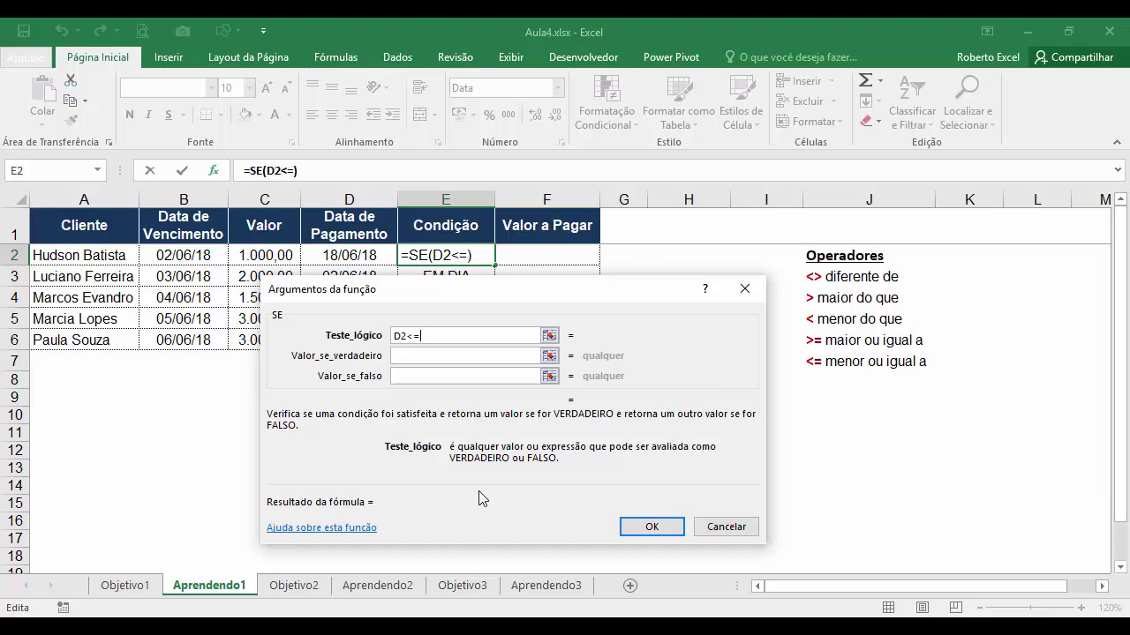
click(192, 256)
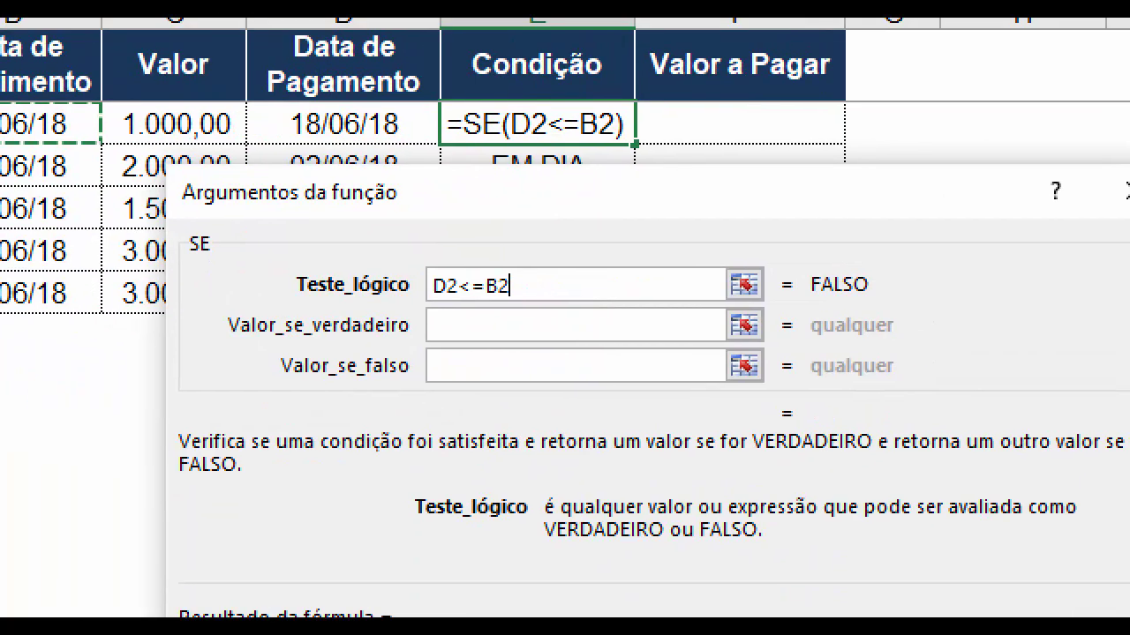
mouse_move(544, 274)
mouse_down()
mouse_move(449, 246)
mouse_move(438, 305)
mouse_move(563, 307)
mouse_move(574, 275)
mouse_up()
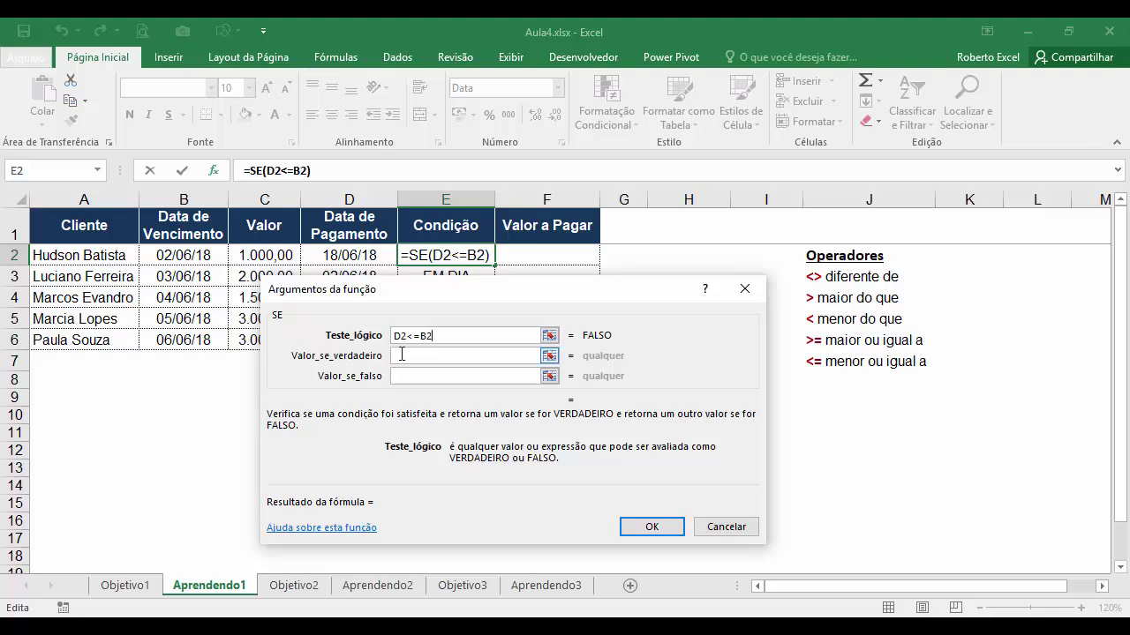
- Set the SE function to return "EM DIA" when true and "ATRASADO" when false
click(539, 356)
text(E)
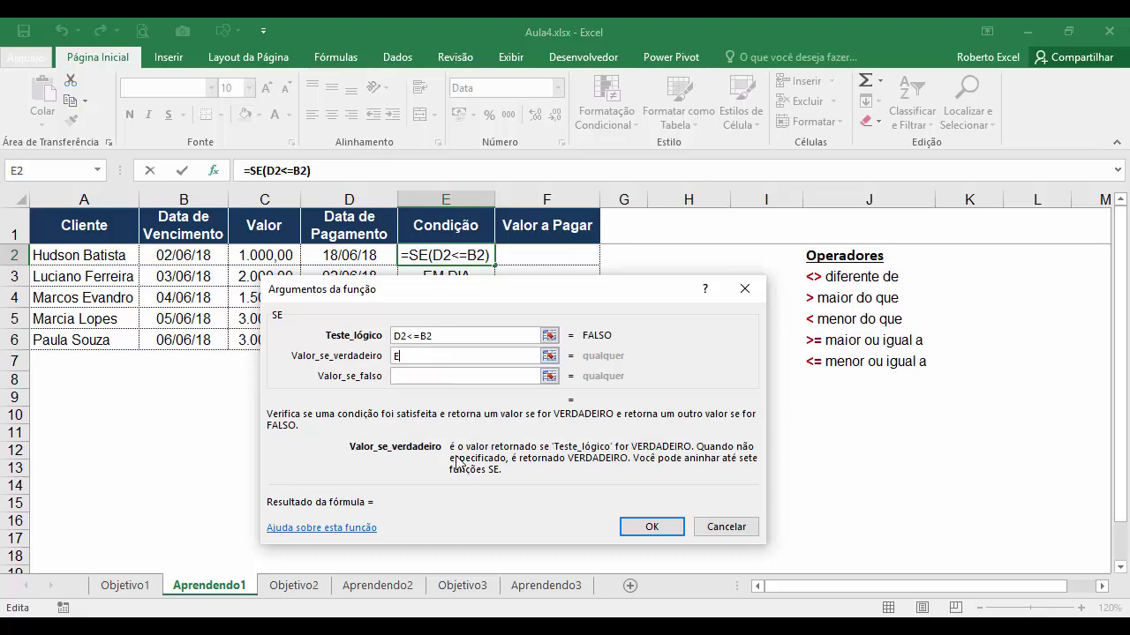
text(M DIA)
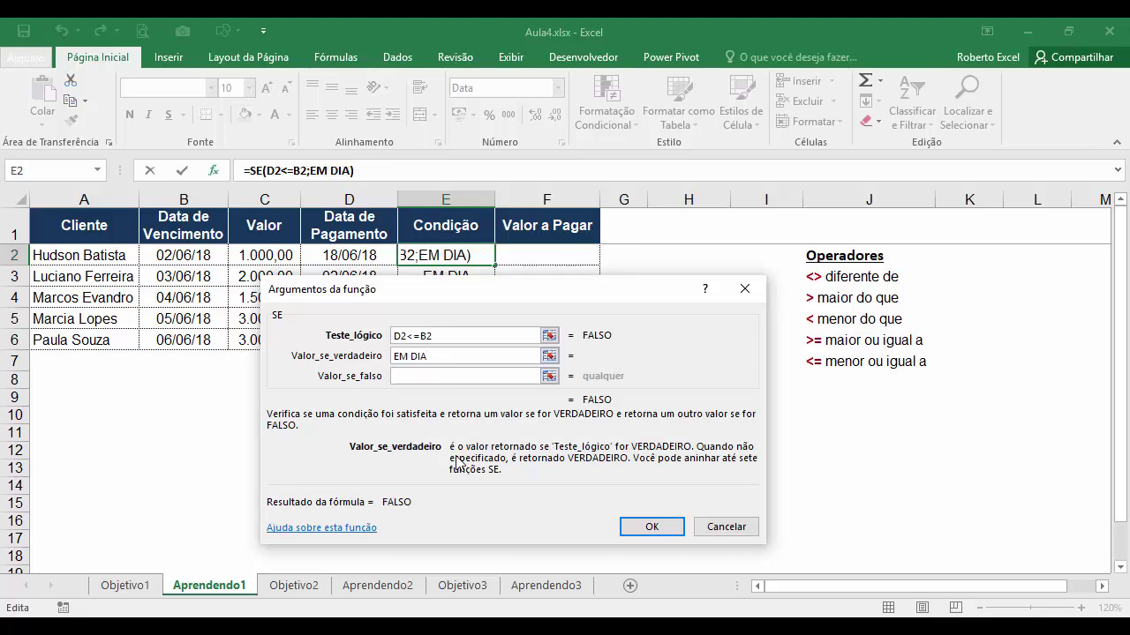
click(414, 376)
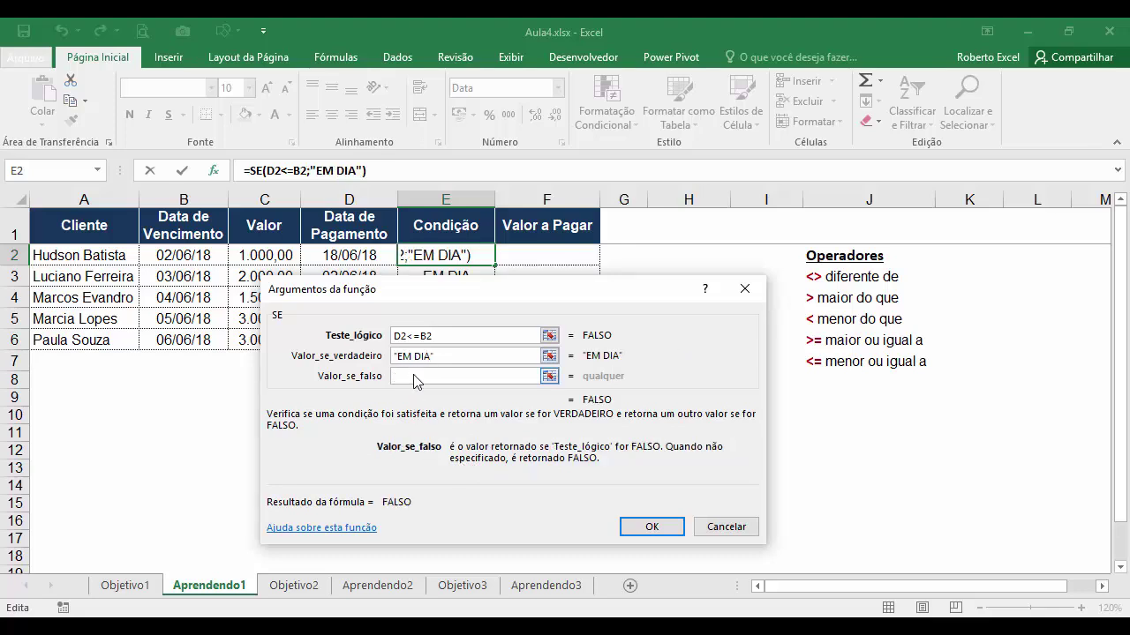
text(ATR)
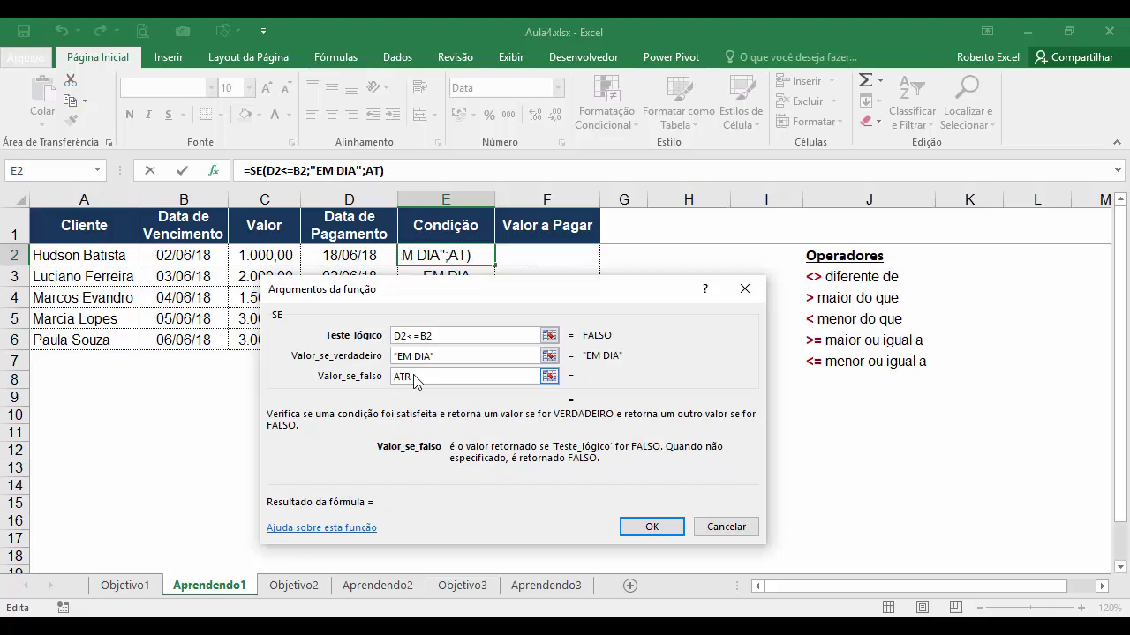
text(ASADO)
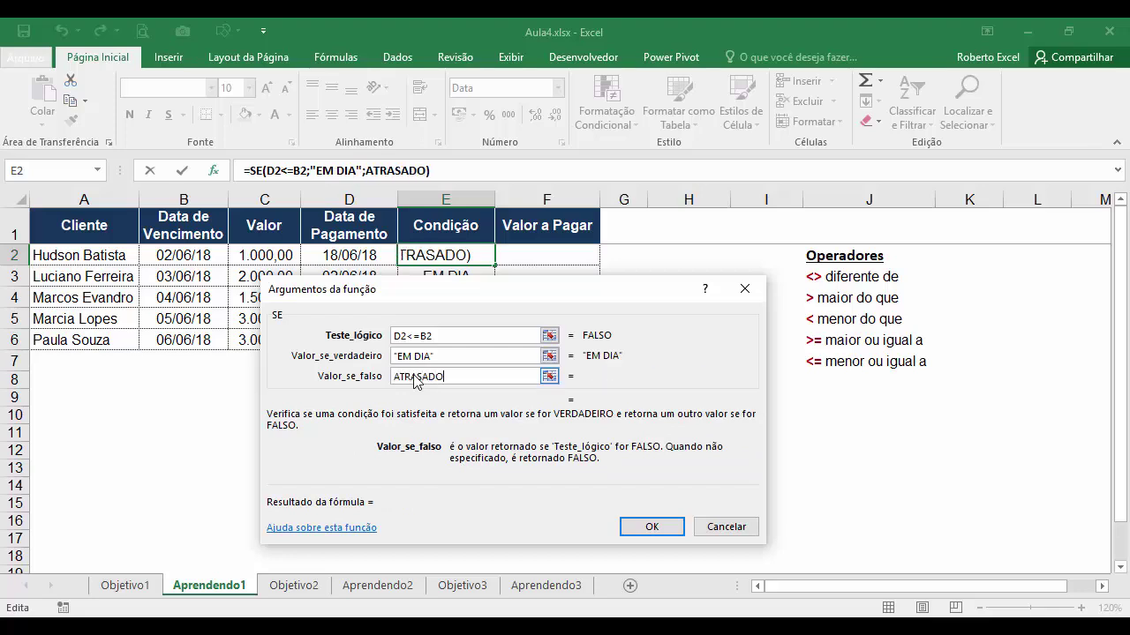
- Enter the revised SE formula in E2 and fill it down the Condição column to E6
click(459, 356)
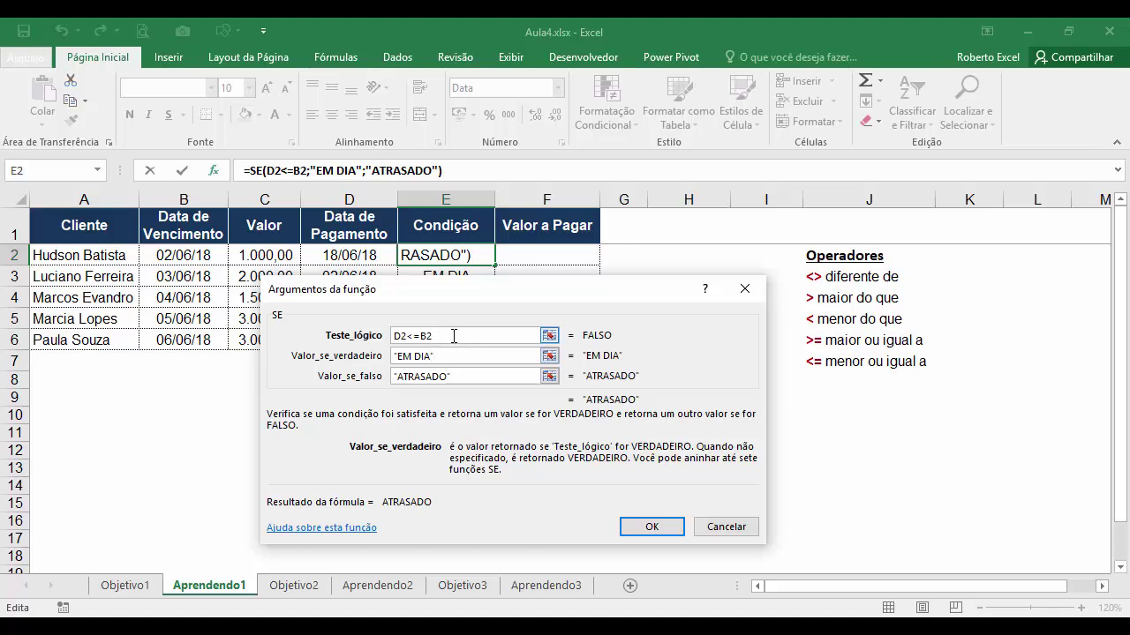
click(650, 527)
drag(495, 267, 488, 346)
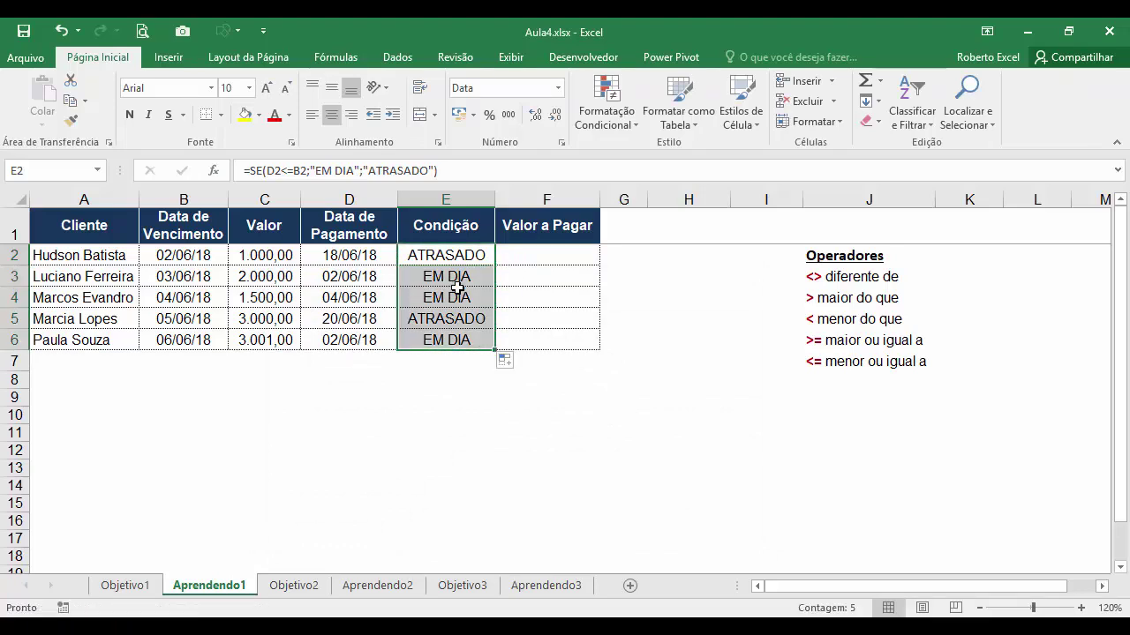
click(444, 255)
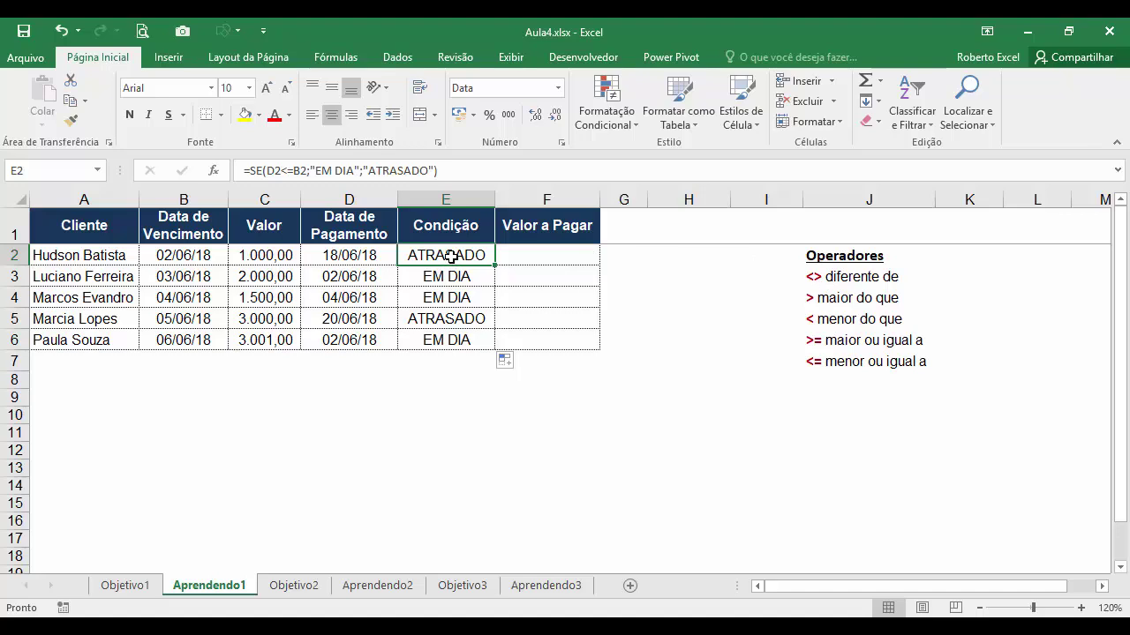
- Insert an SE function in Valor a Pagar cell F2, keeping row 2 visible beside its arguments dialog
key(Right)
click(542, 255)
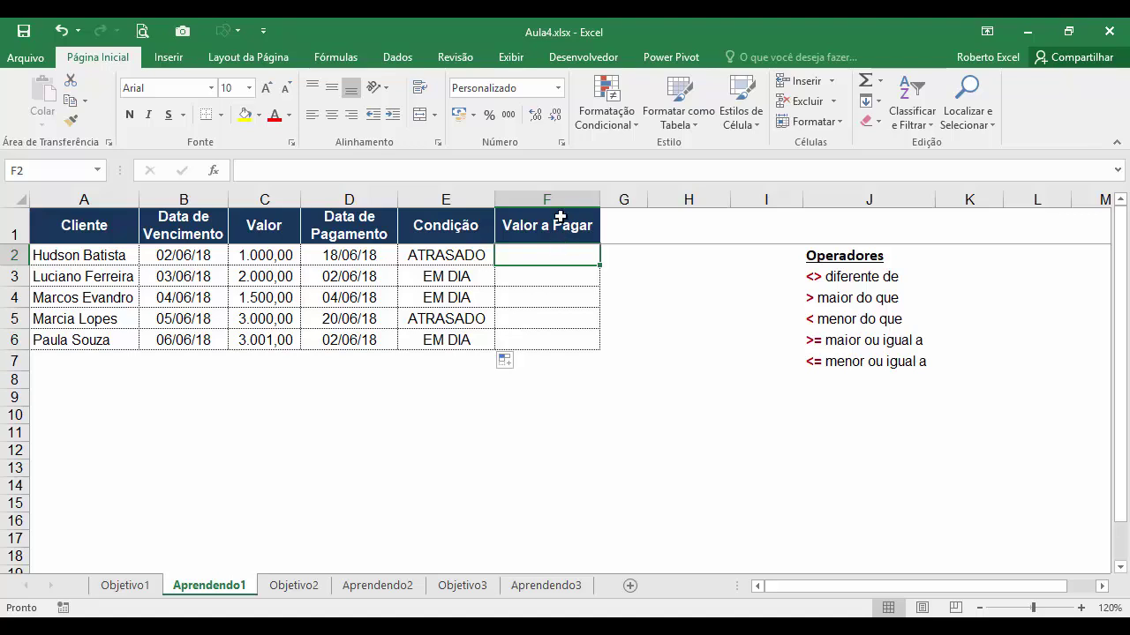
click(558, 199)
click(554, 255)
click(217, 173)
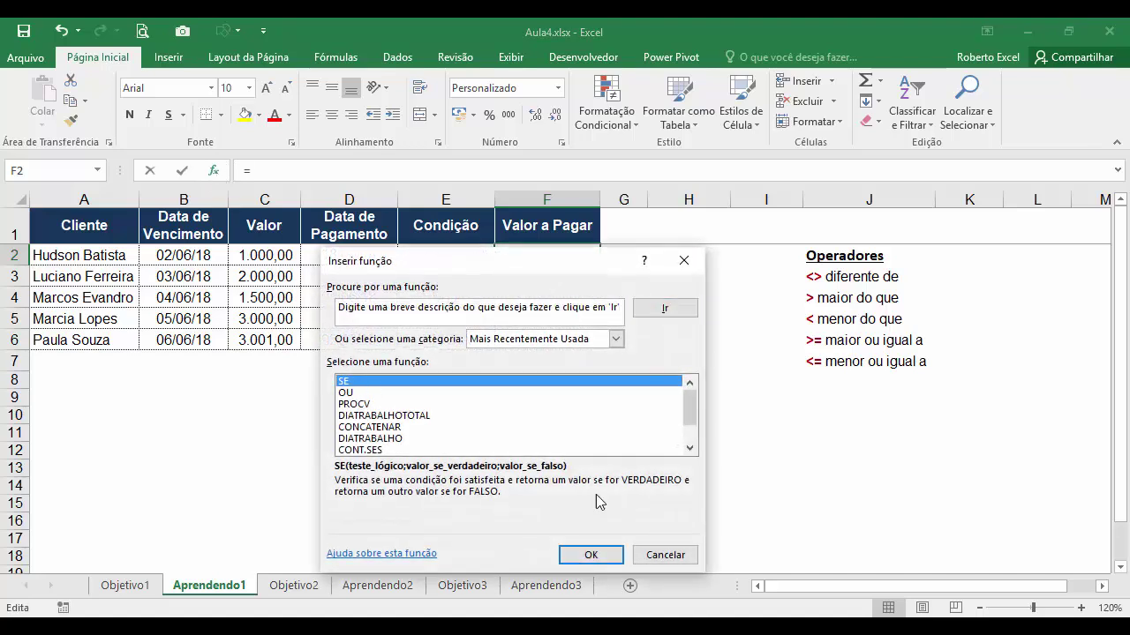
click(591, 555)
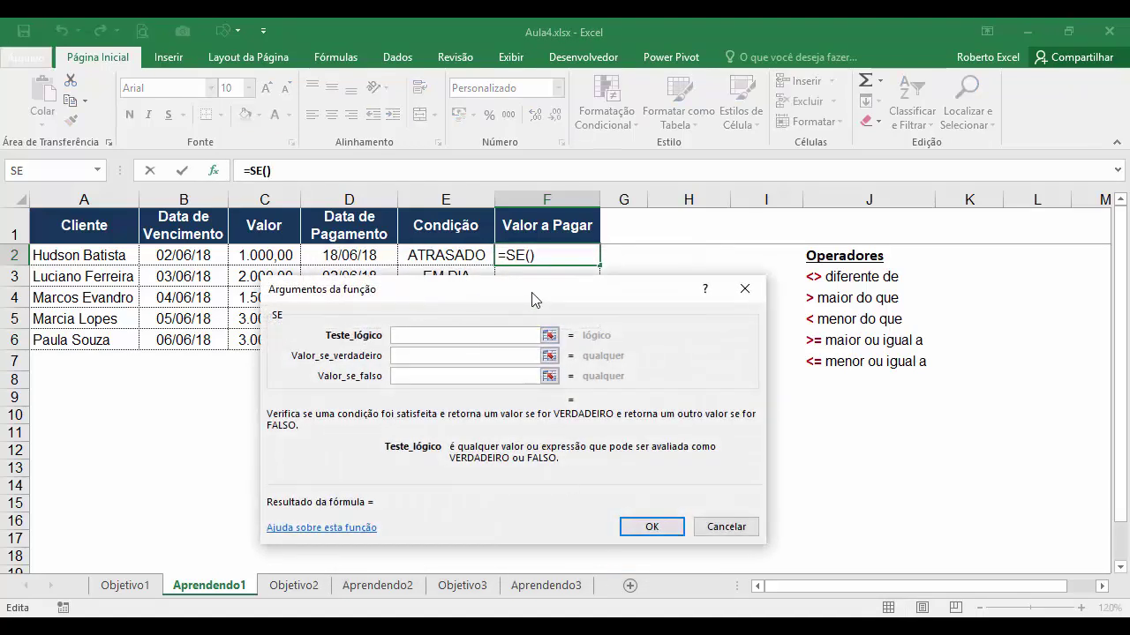
drag(535, 300, 516, 291)
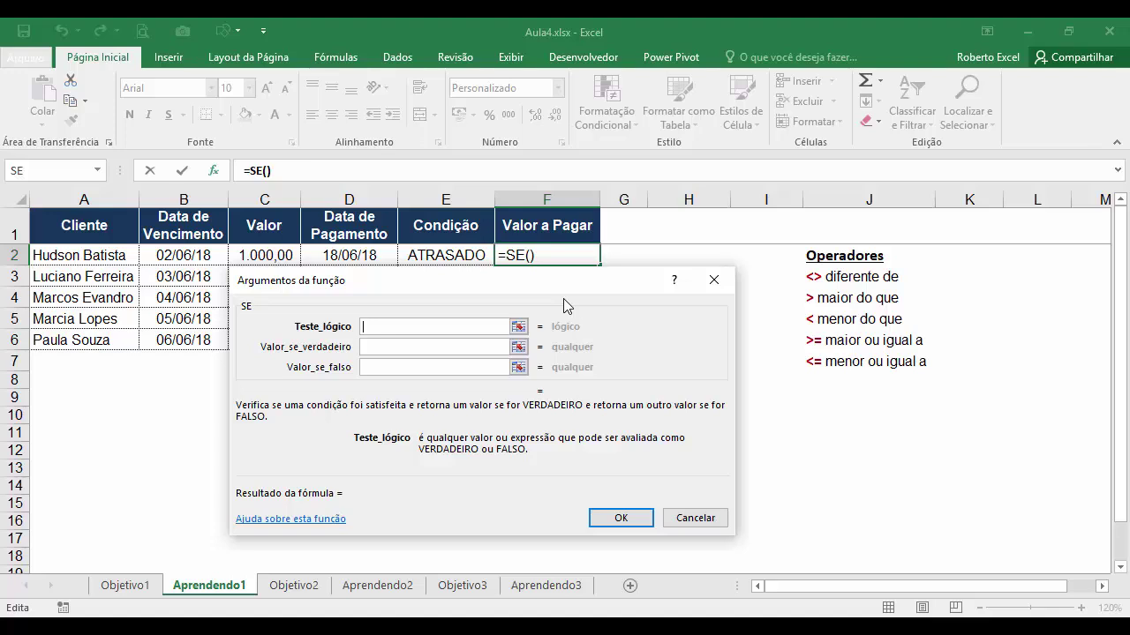
- Set the F2 logical test to D2>B2, comparing the payment date with the due date
click(346, 257)
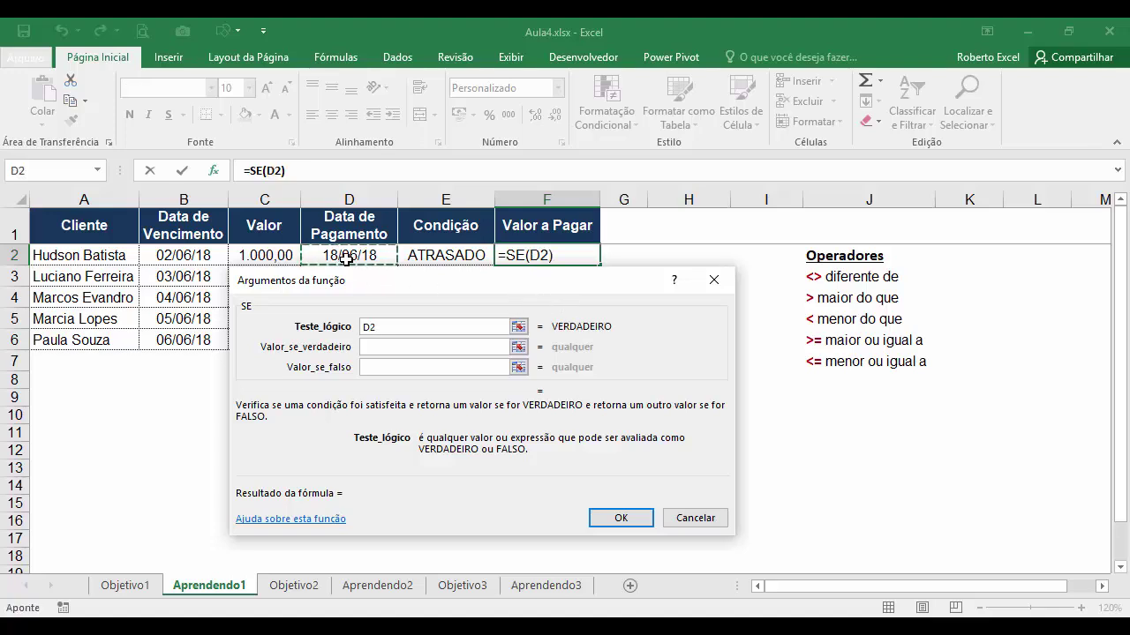
text(>)
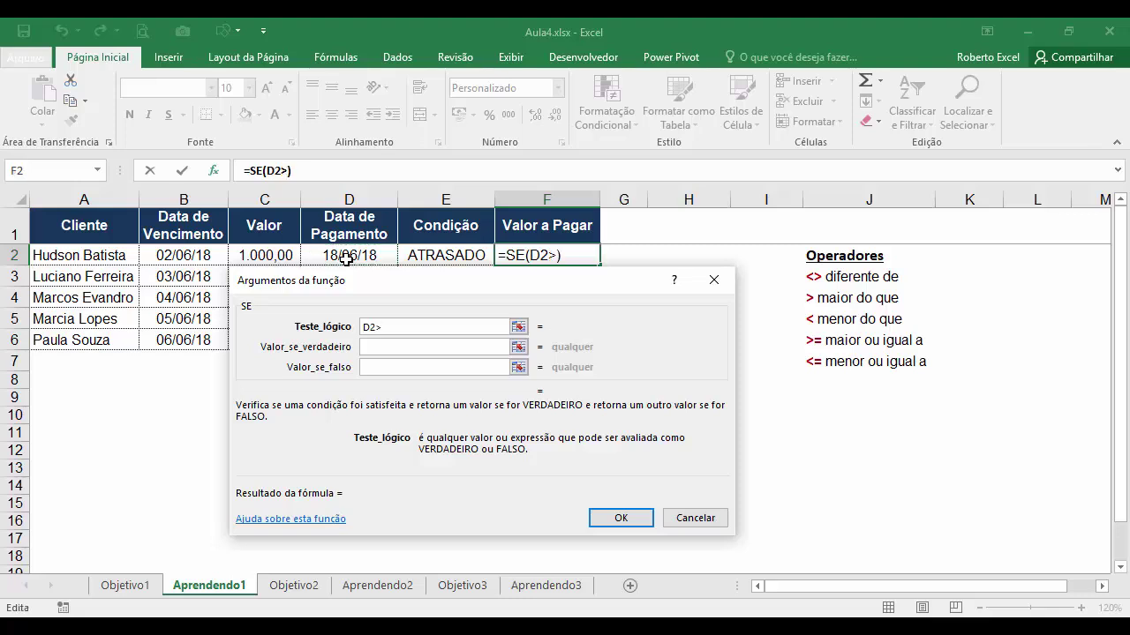
click(198, 262)
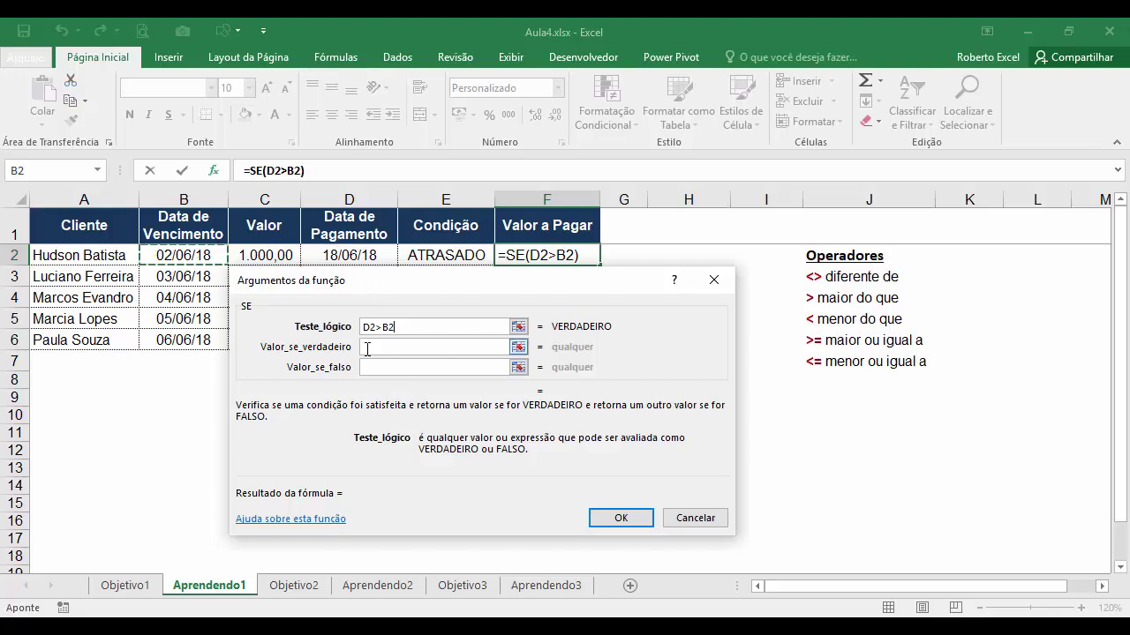
- Set the SE function's value if true to C2 + 10% * C2, adding 10% to late payments
click(368, 347)
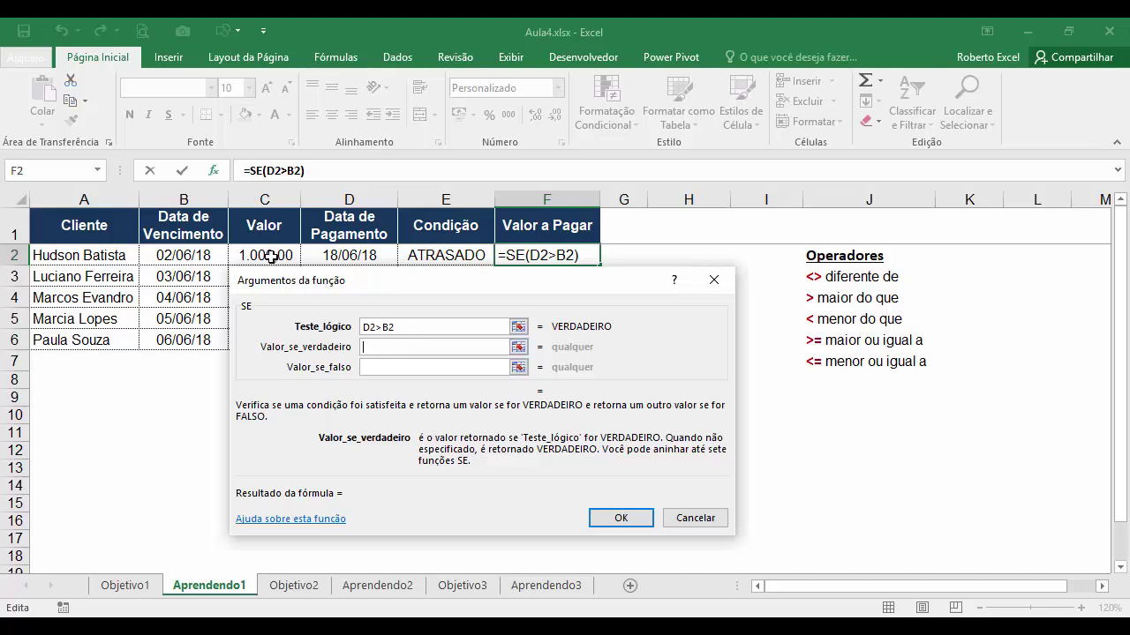
click(270, 256)
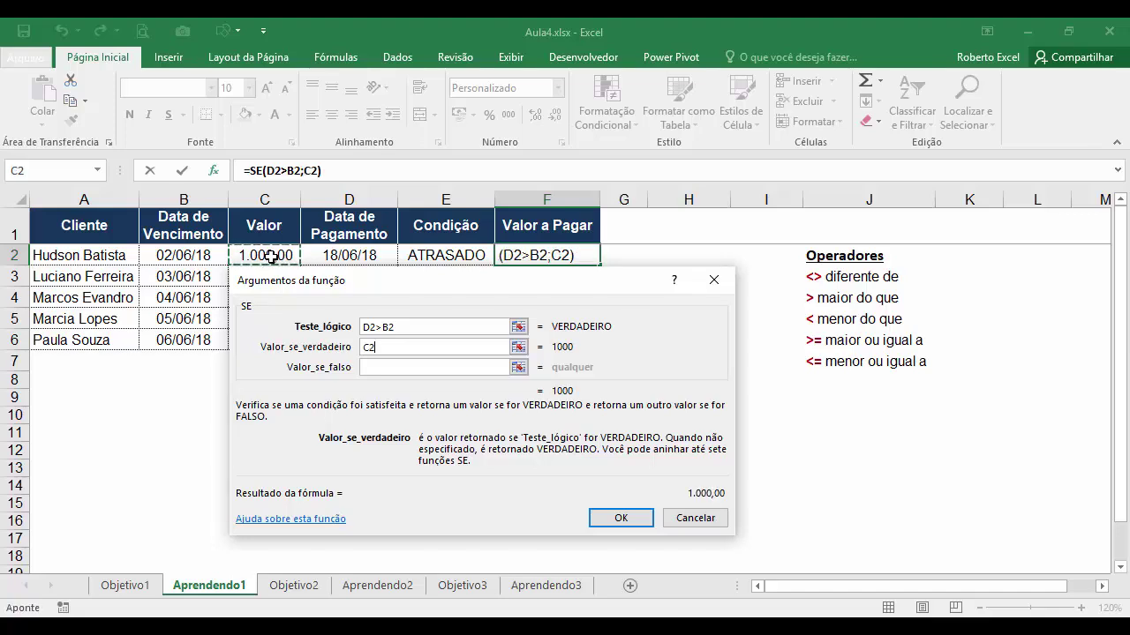
text(+)
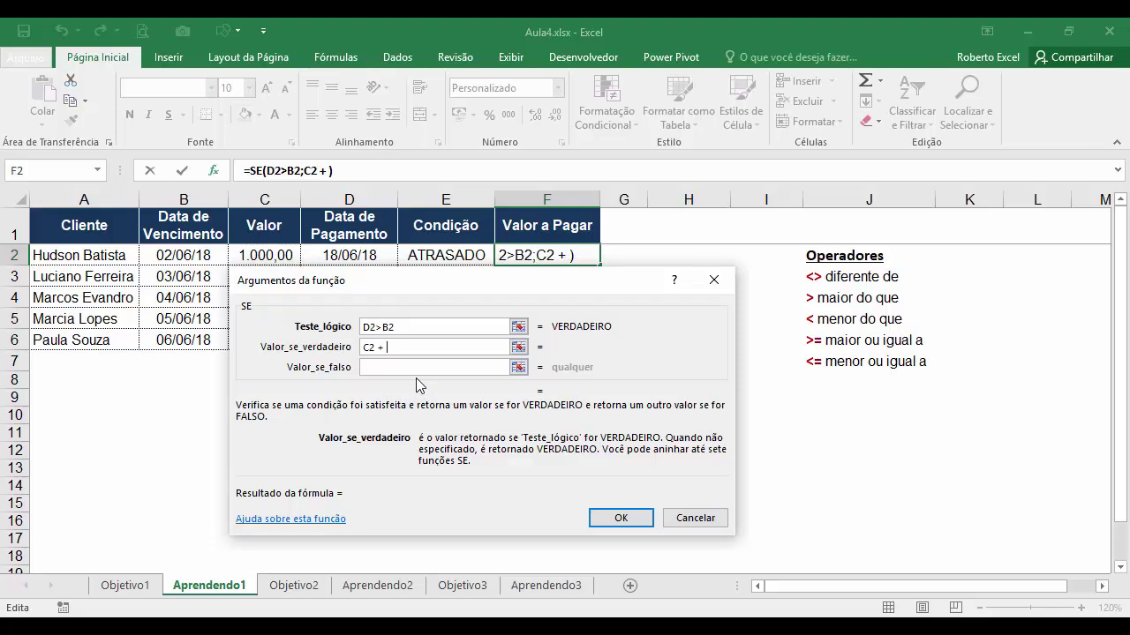
text(10)
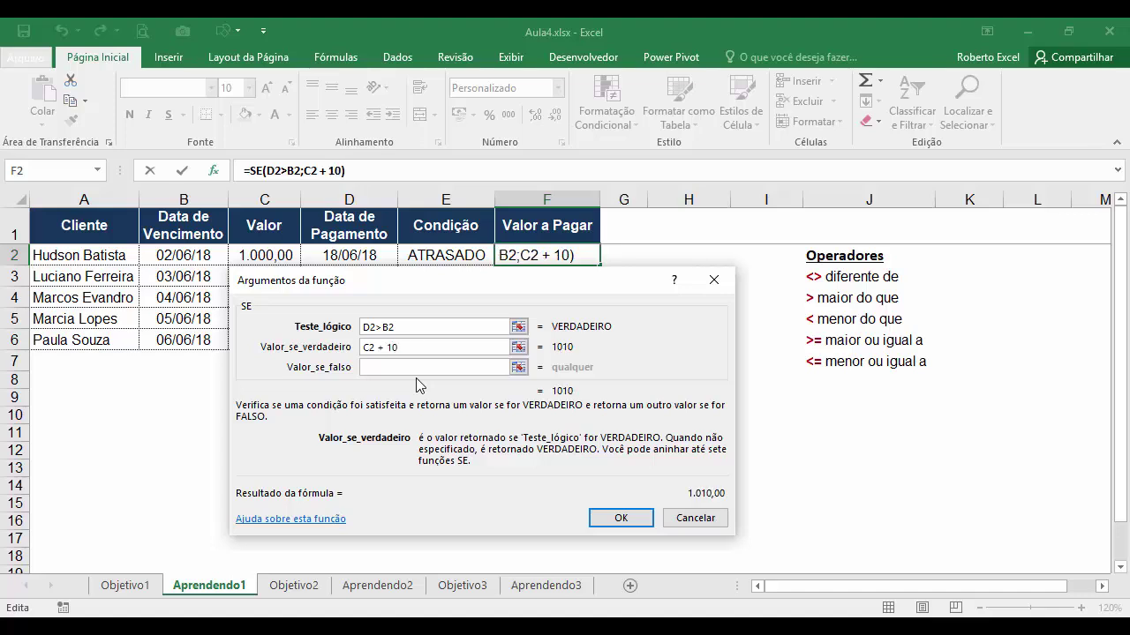
text(%)
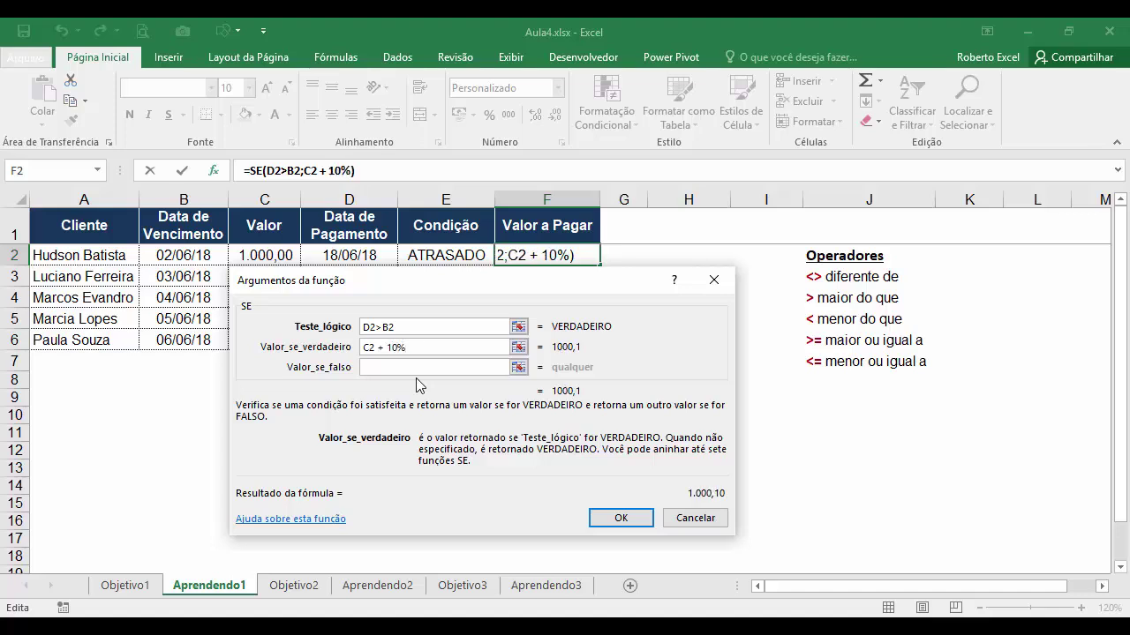
text( *)
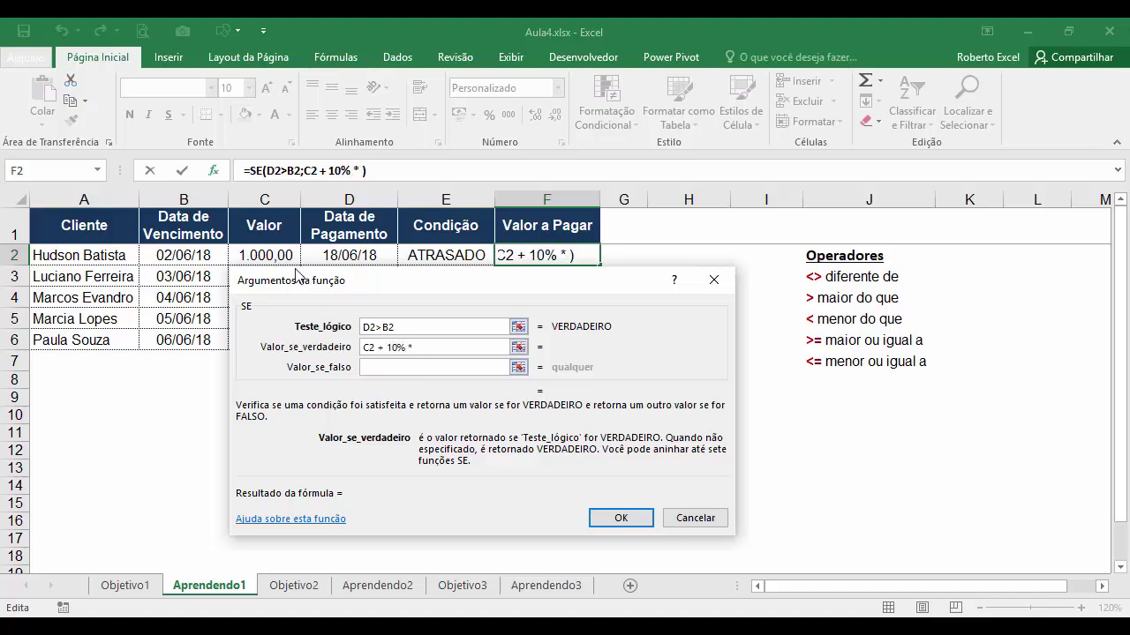
click(265, 256)
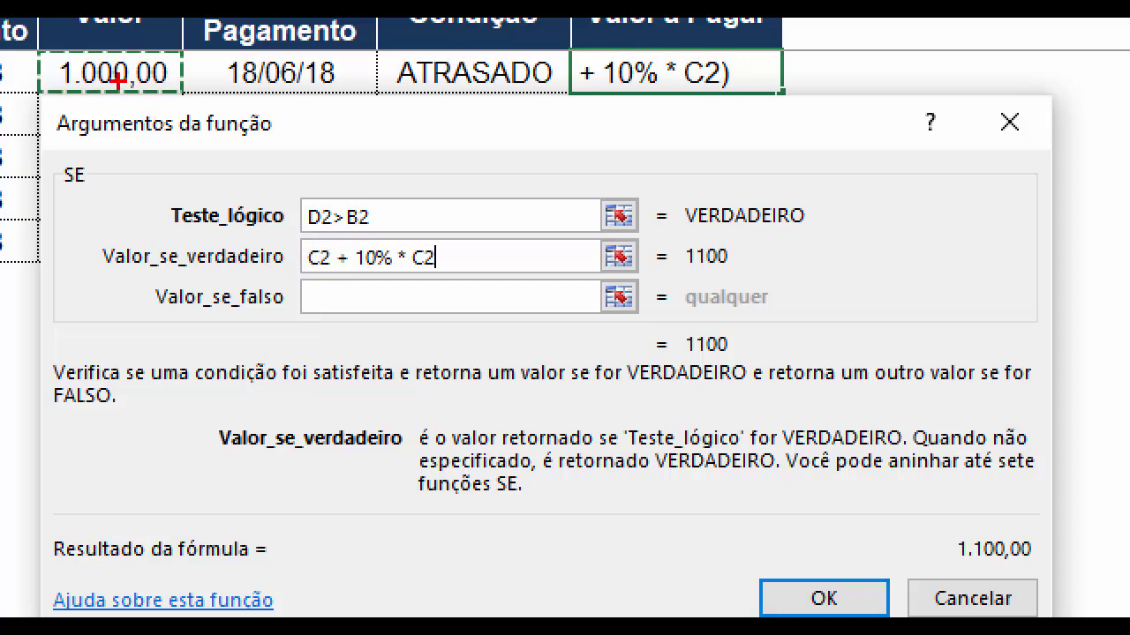
drag(121, 78, 303, 248)
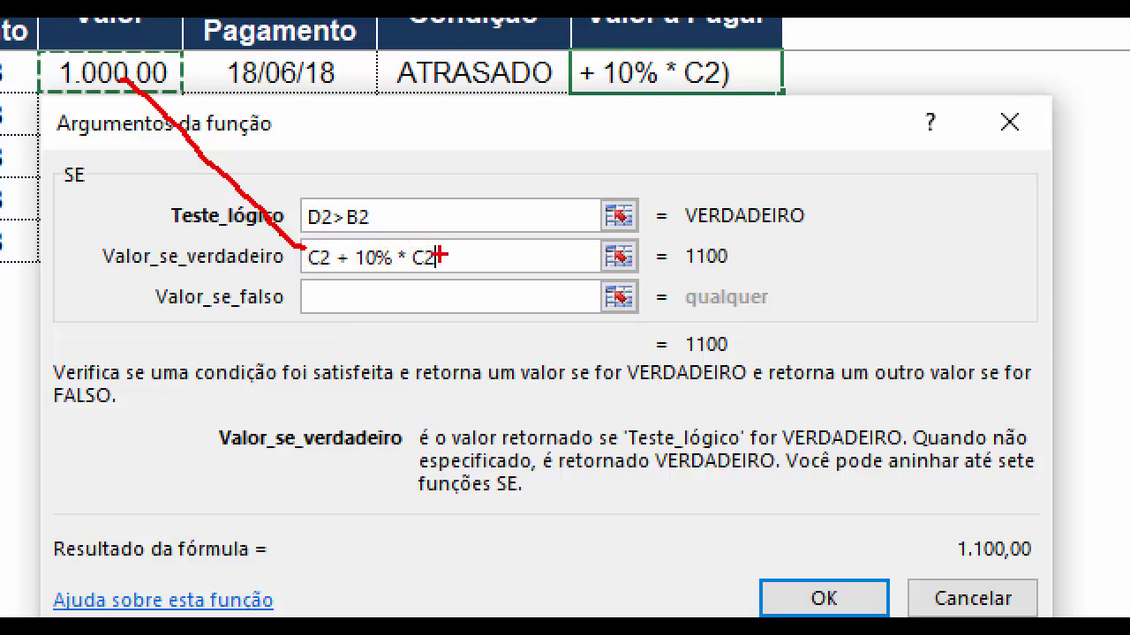
drag(713, 289, 739, 272)
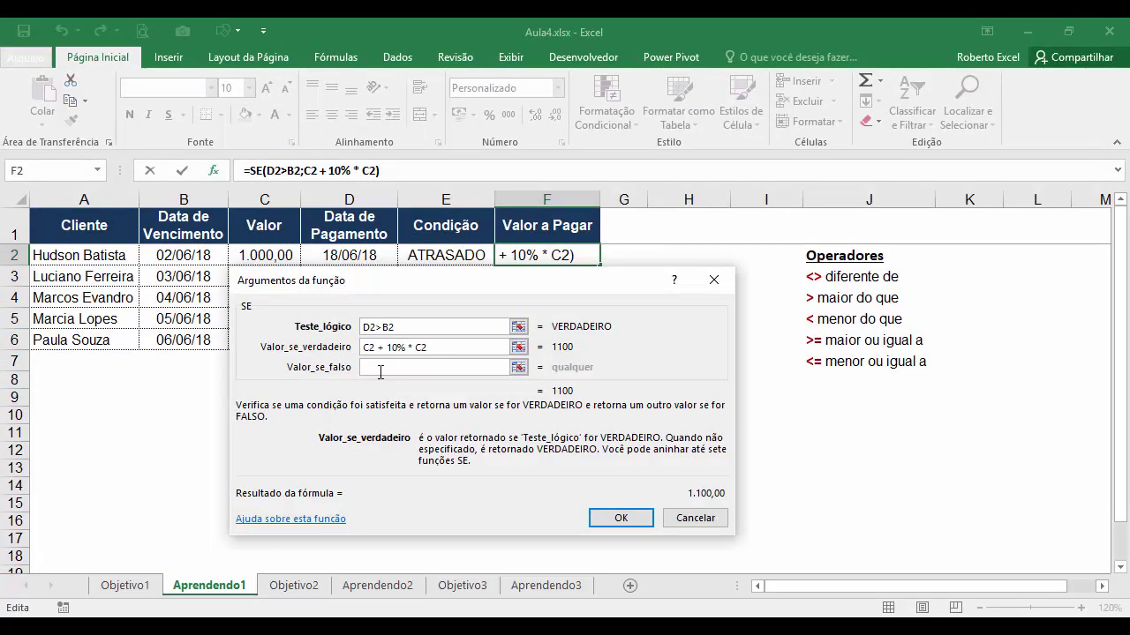
- Set the value if false to C2 and fill the completed F2 formula down the Valor a Pagar column to F6
click(337, 301)
click(269, 256)
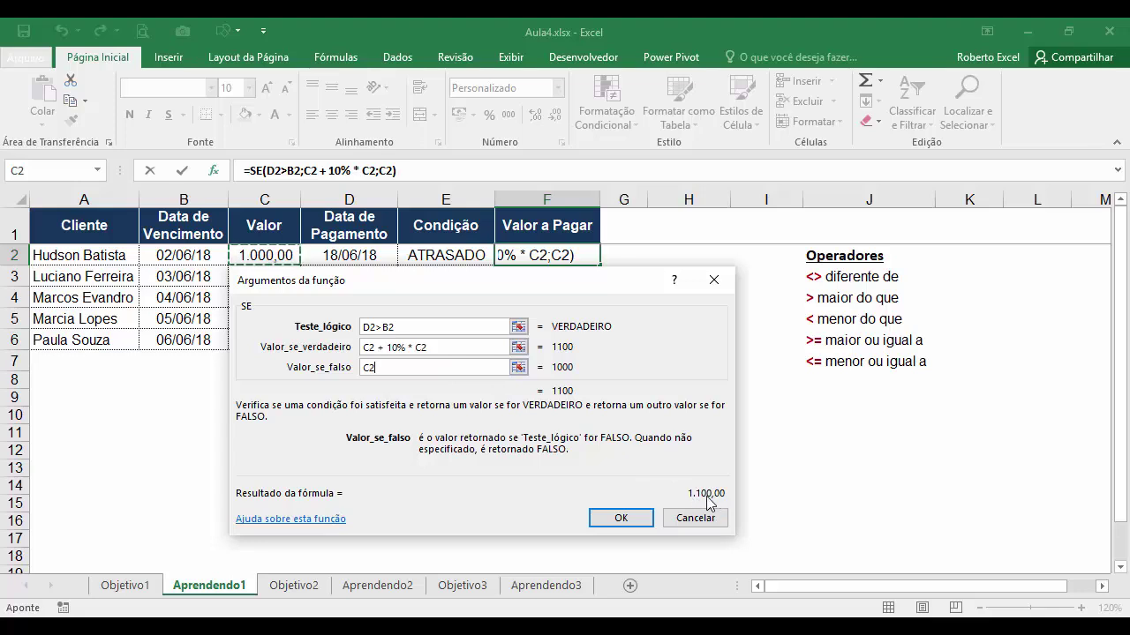
click(641, 523)
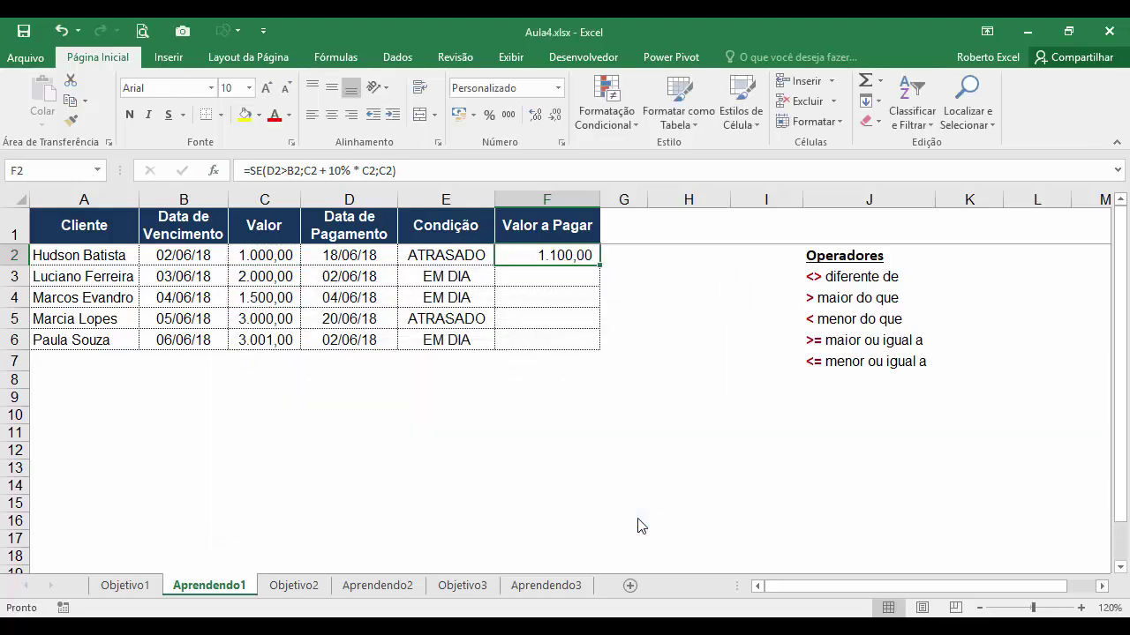
drag(599, 264, 591, 345)
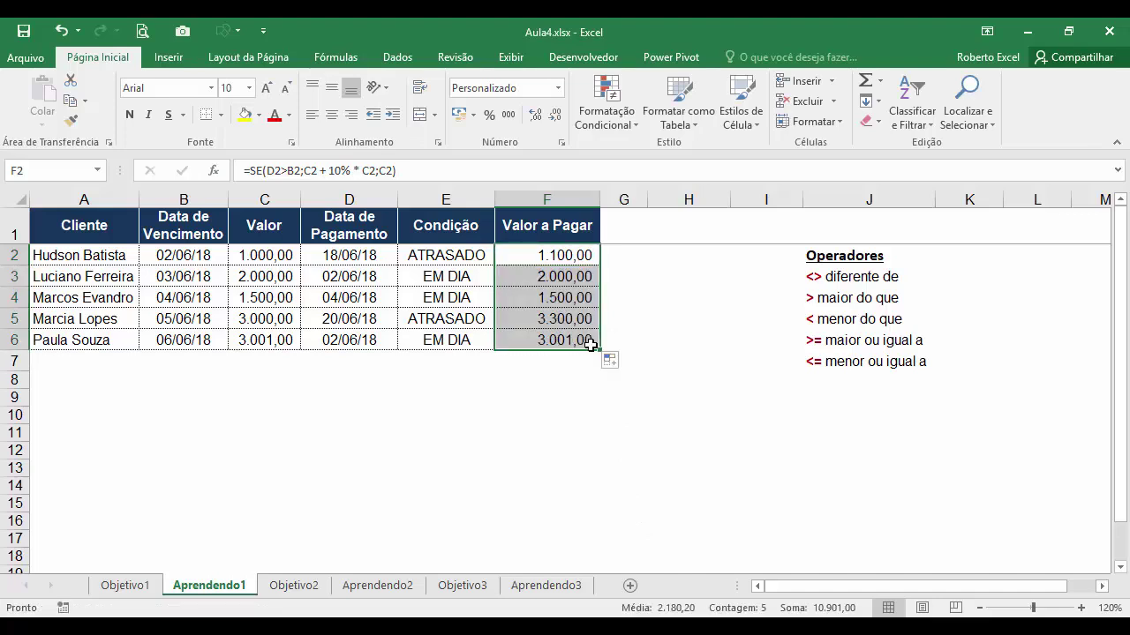
- Compare Condição, Valor and Valor a Pagar across rows 3 to 5 to check the 10% late-payment addition
click(448, 276)
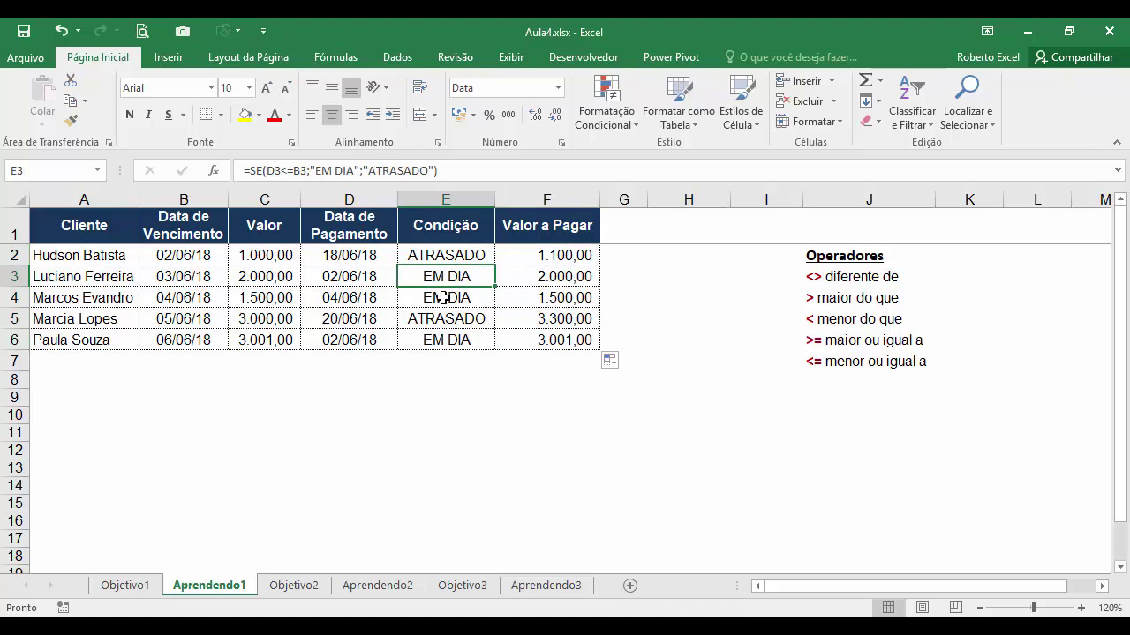
click(443, 298)
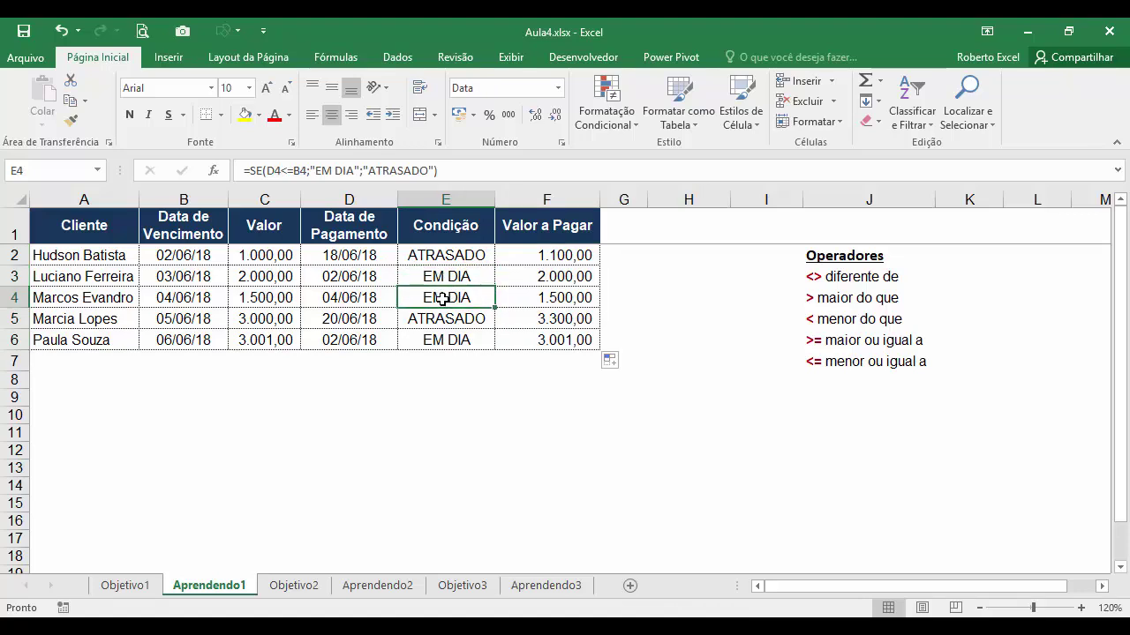
click(540, 281)
click(289, 277)
click(521, 297)
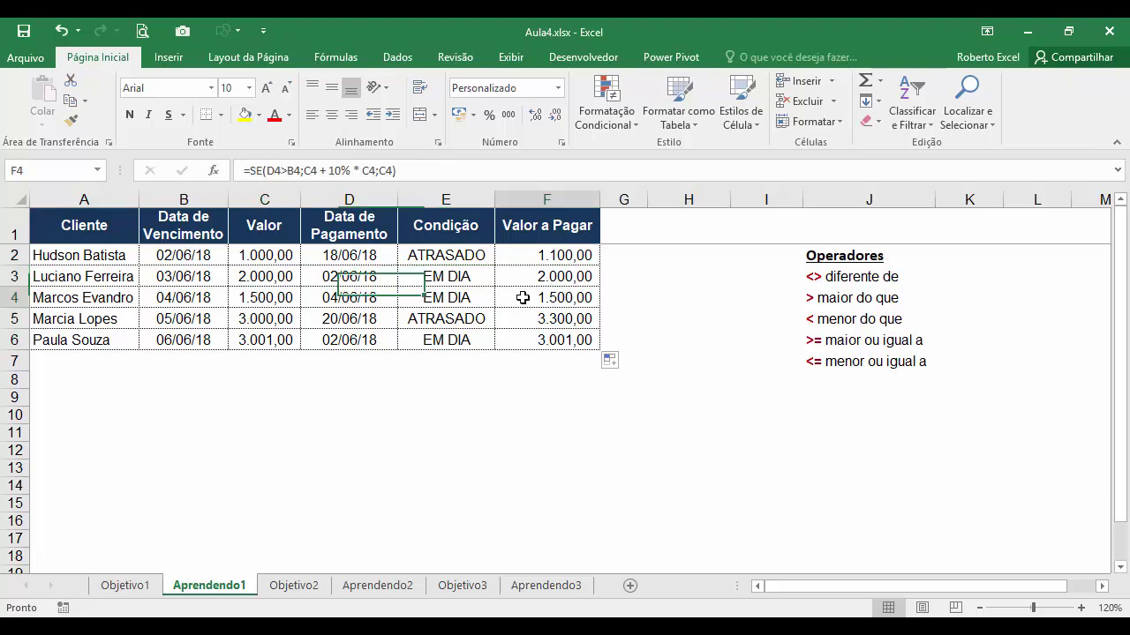
click(281, 305)
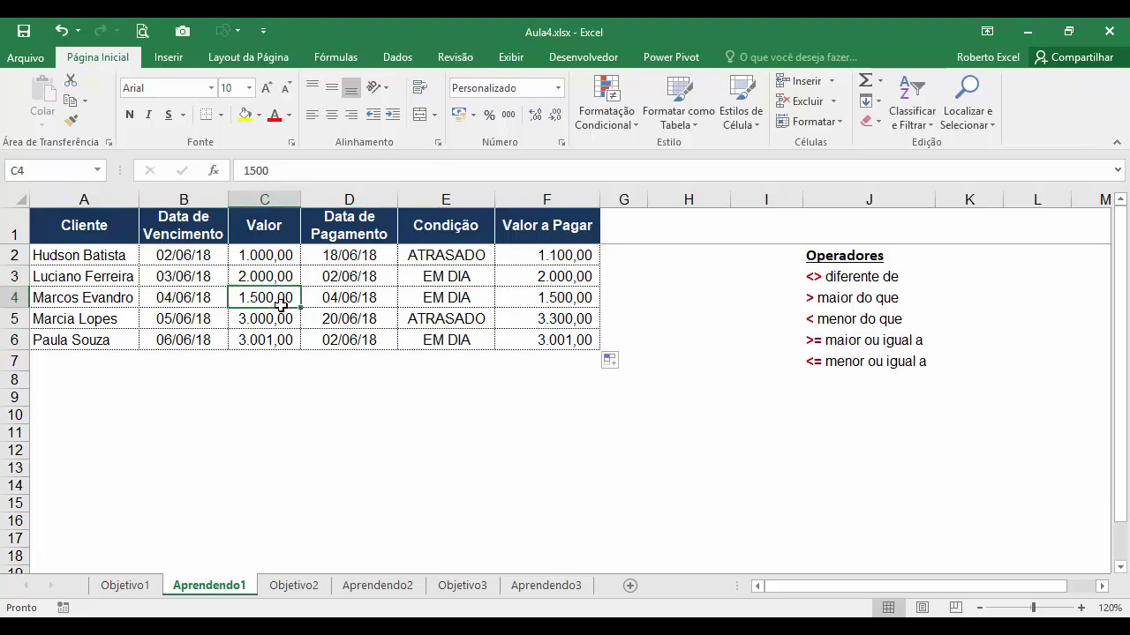
click(432, 322)
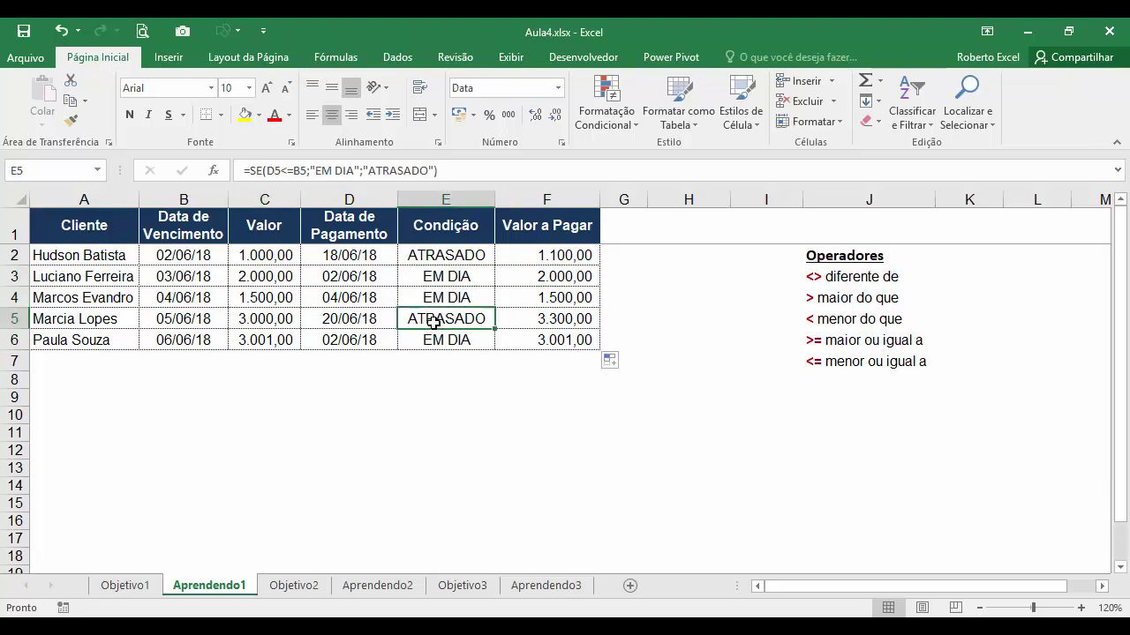
click(519, 314)
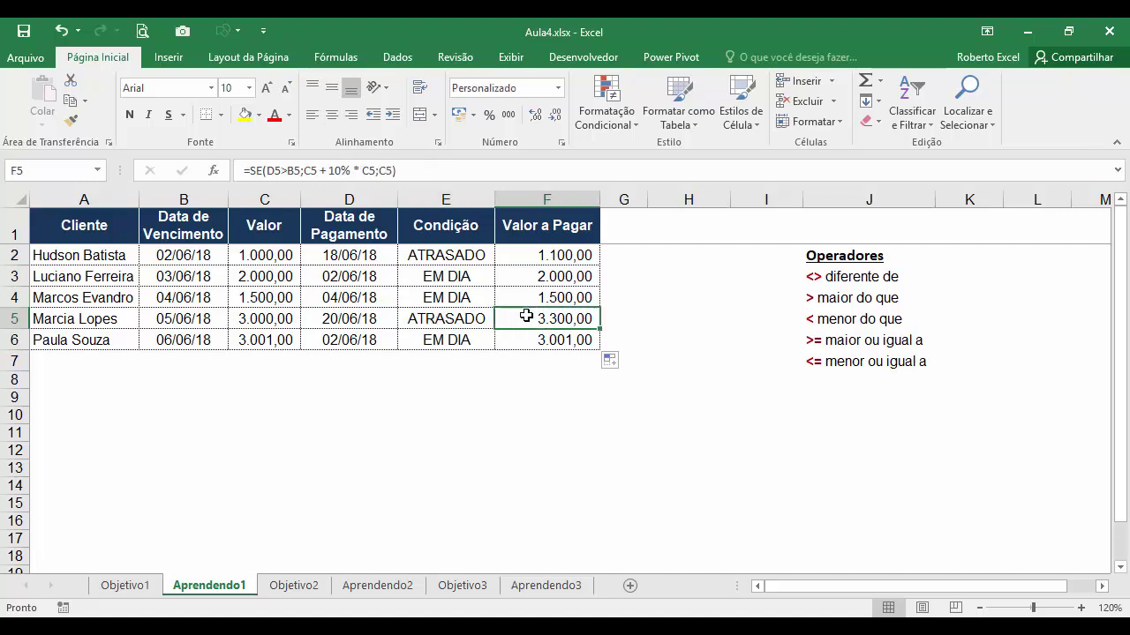
click(285, 322)
click(538, 235)
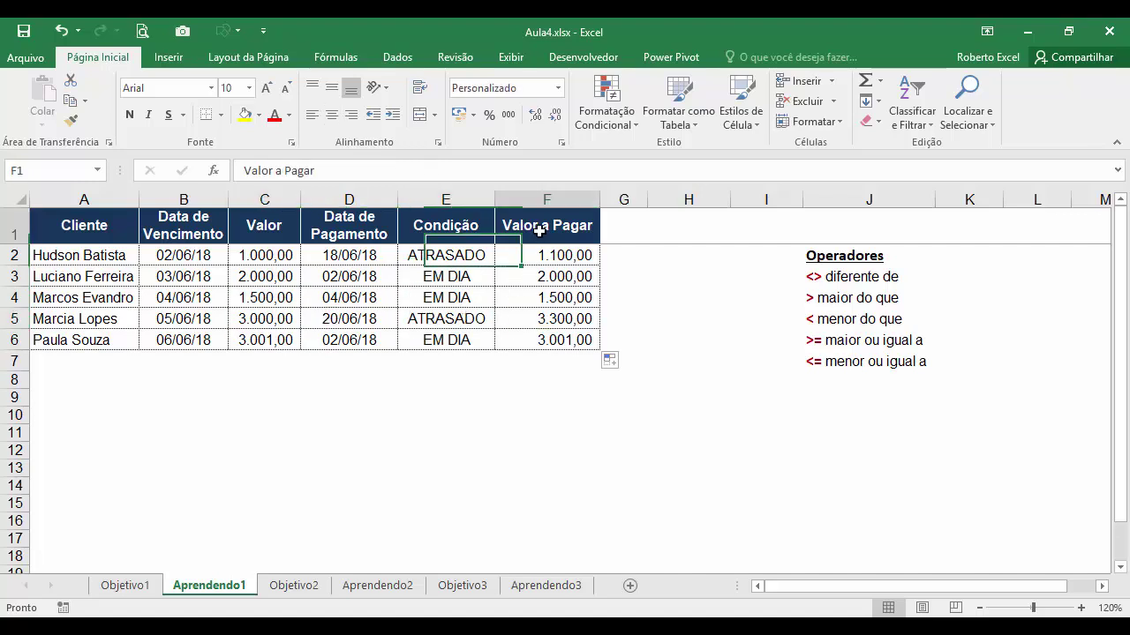